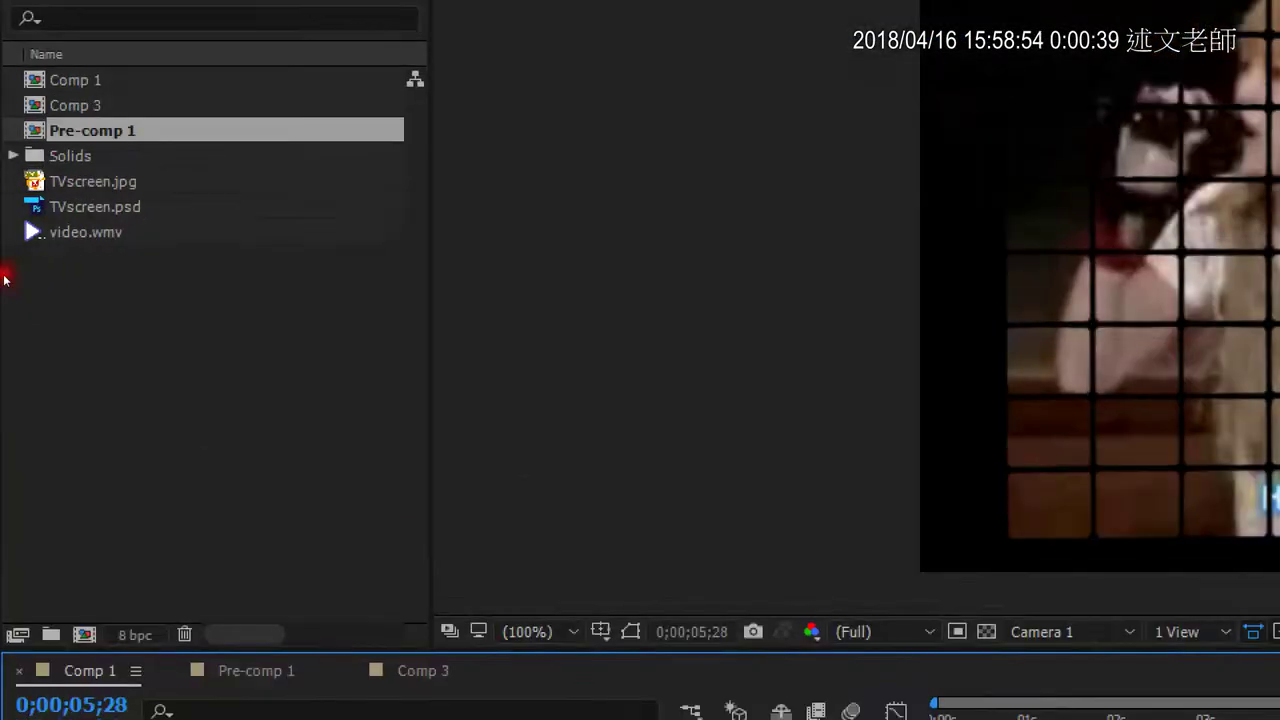
left_click_drag(5, 163, 187, 264)
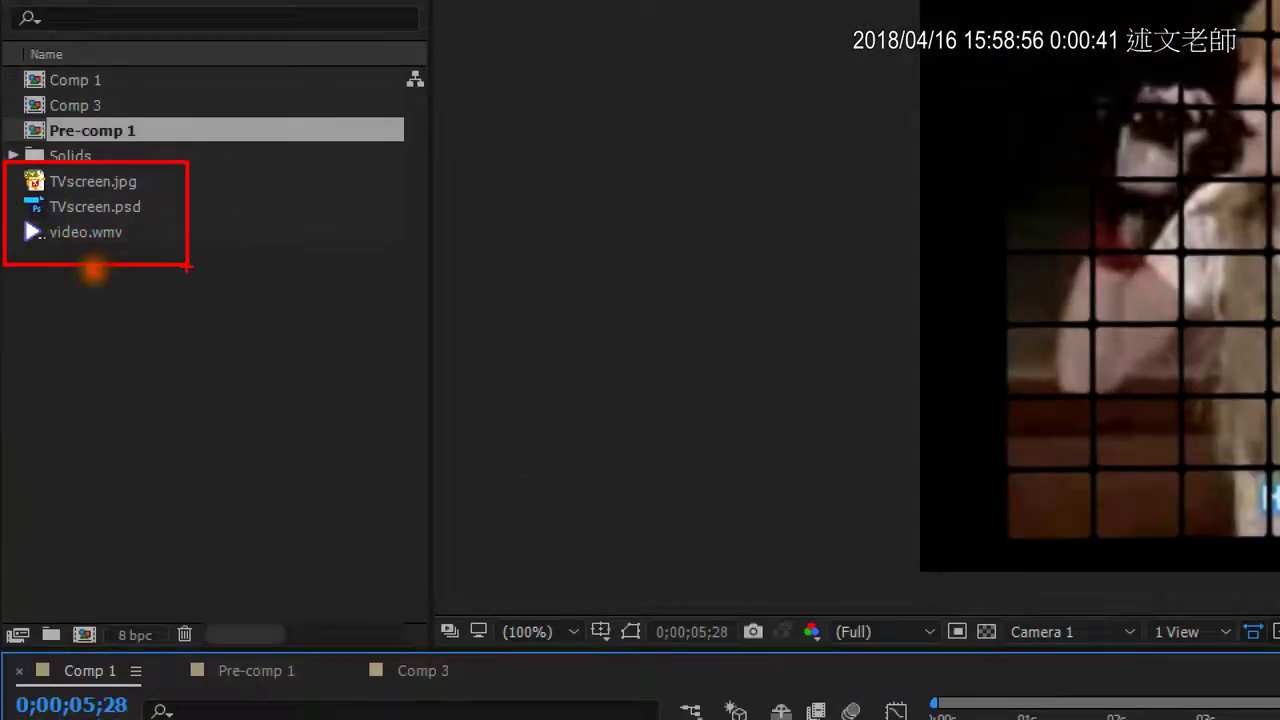
mouse_move(129, 226)
left_mouse_down()
mouse_move(170, 205)
mouse_move(152, 214)
left_mouse_up()
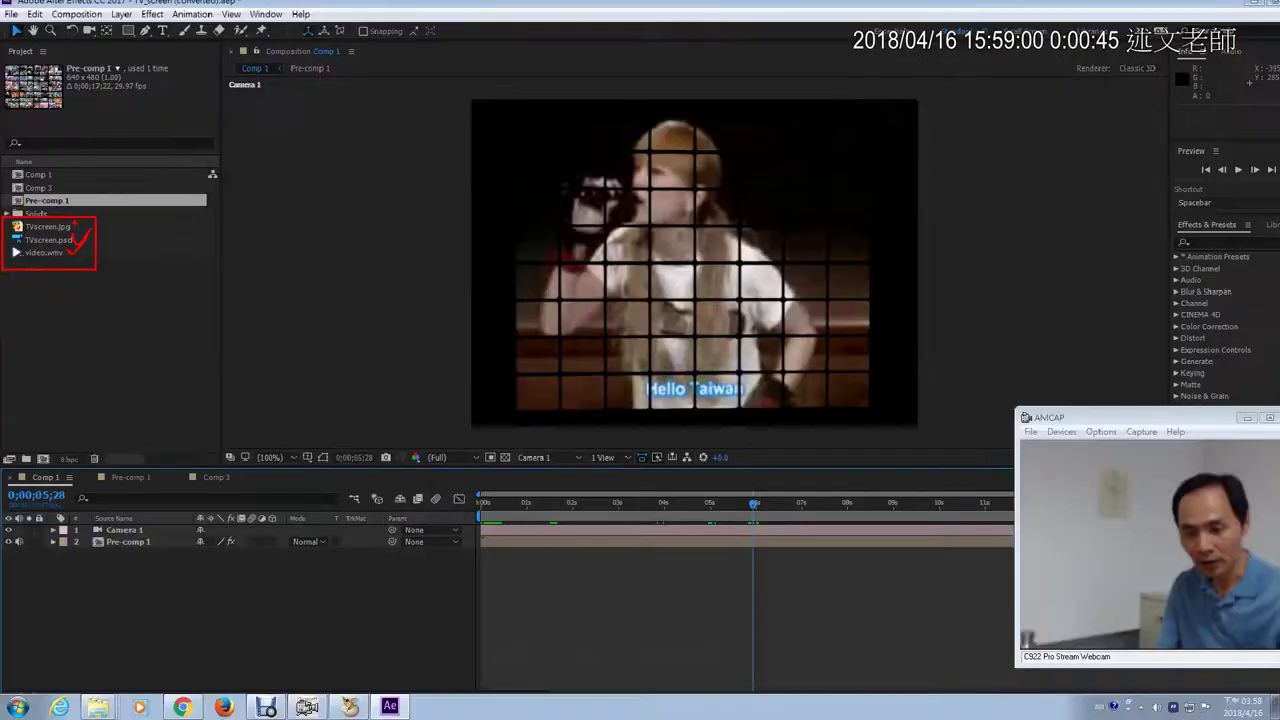
Step: Create a new composition from TVscreen.psd and add video.wmv beneath the TVscreen.psd layer
left_click(35, 255)
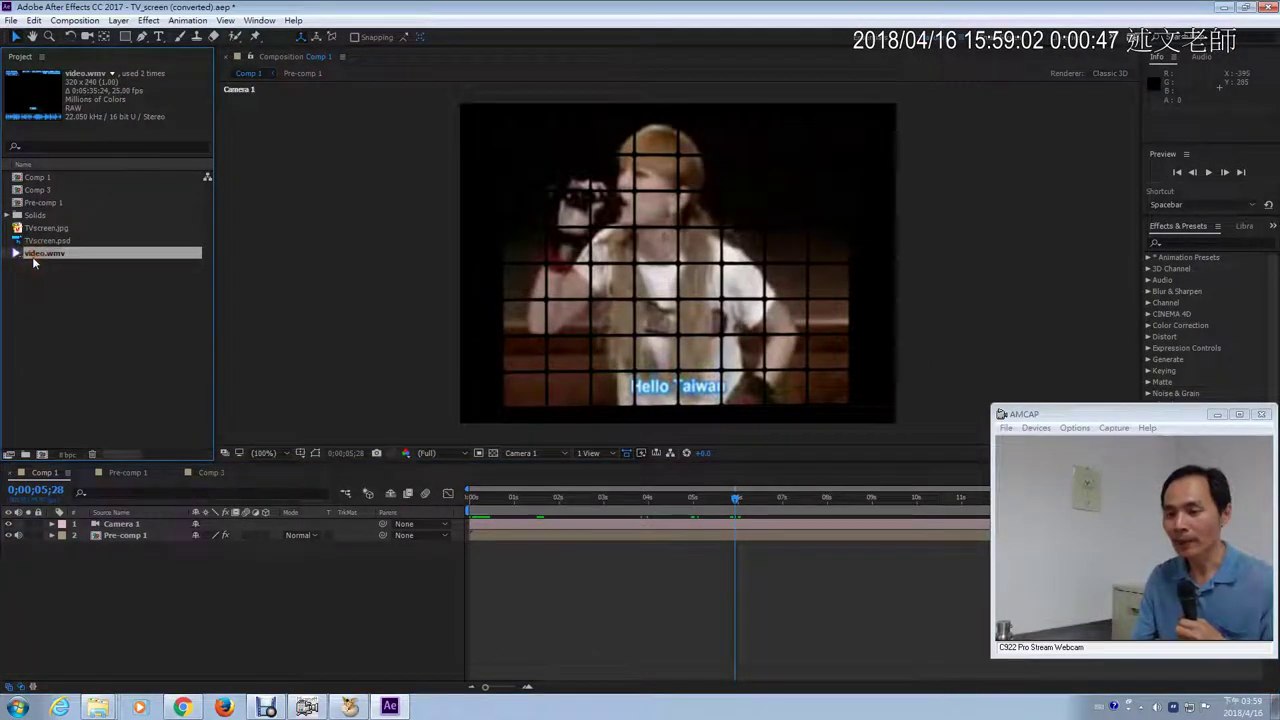
left_click(48, 242)
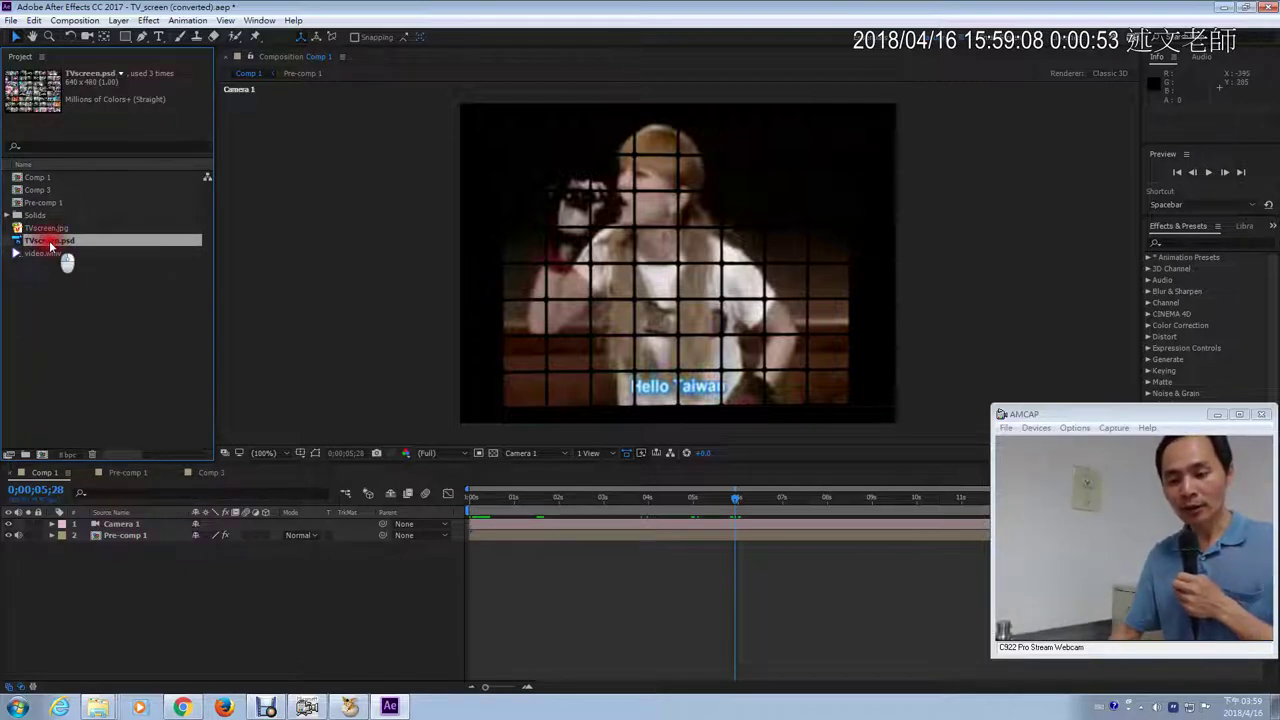
left_click_drag(50, 245, 43, 456)
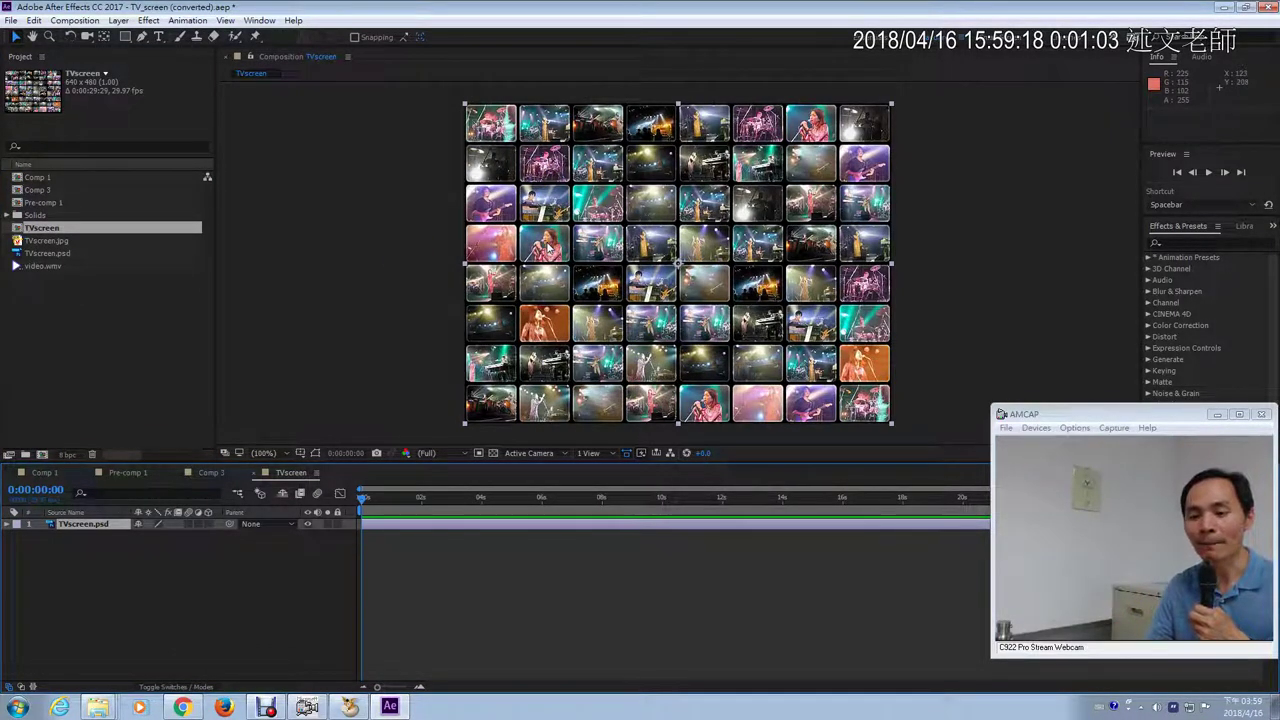
left_click_drag(54, 272, 84, 552)
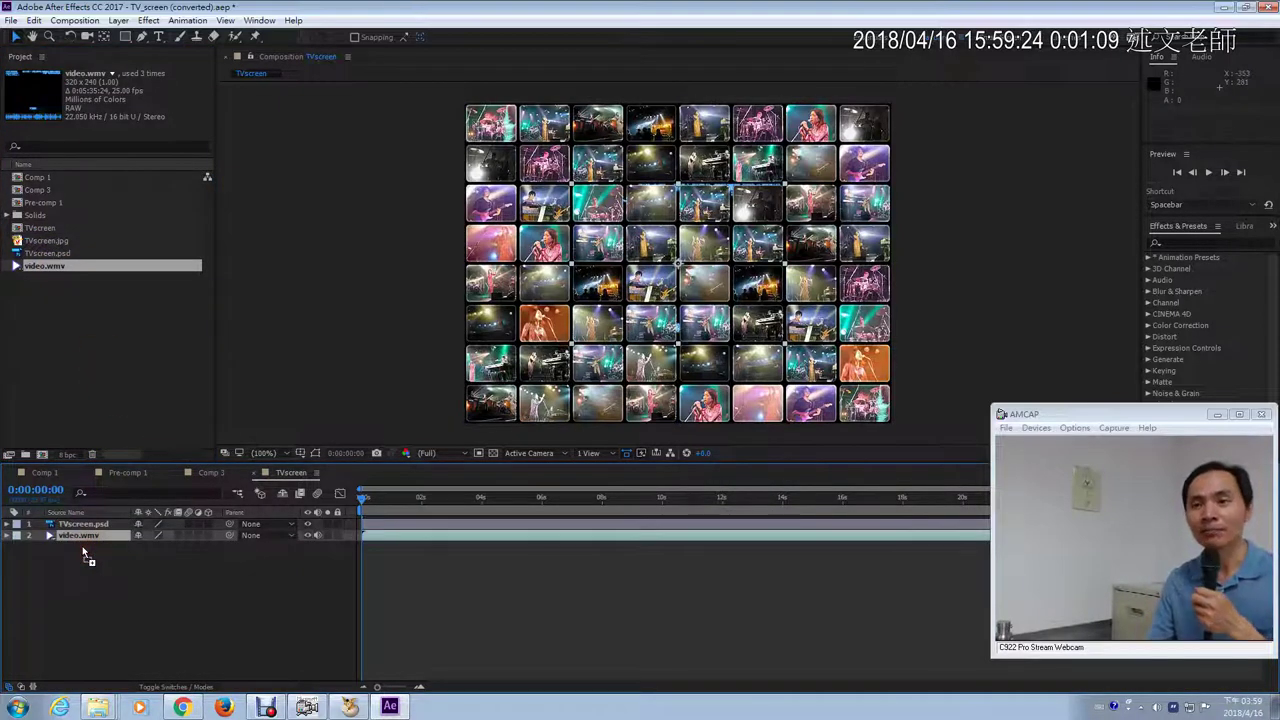
left_click(67, 537)
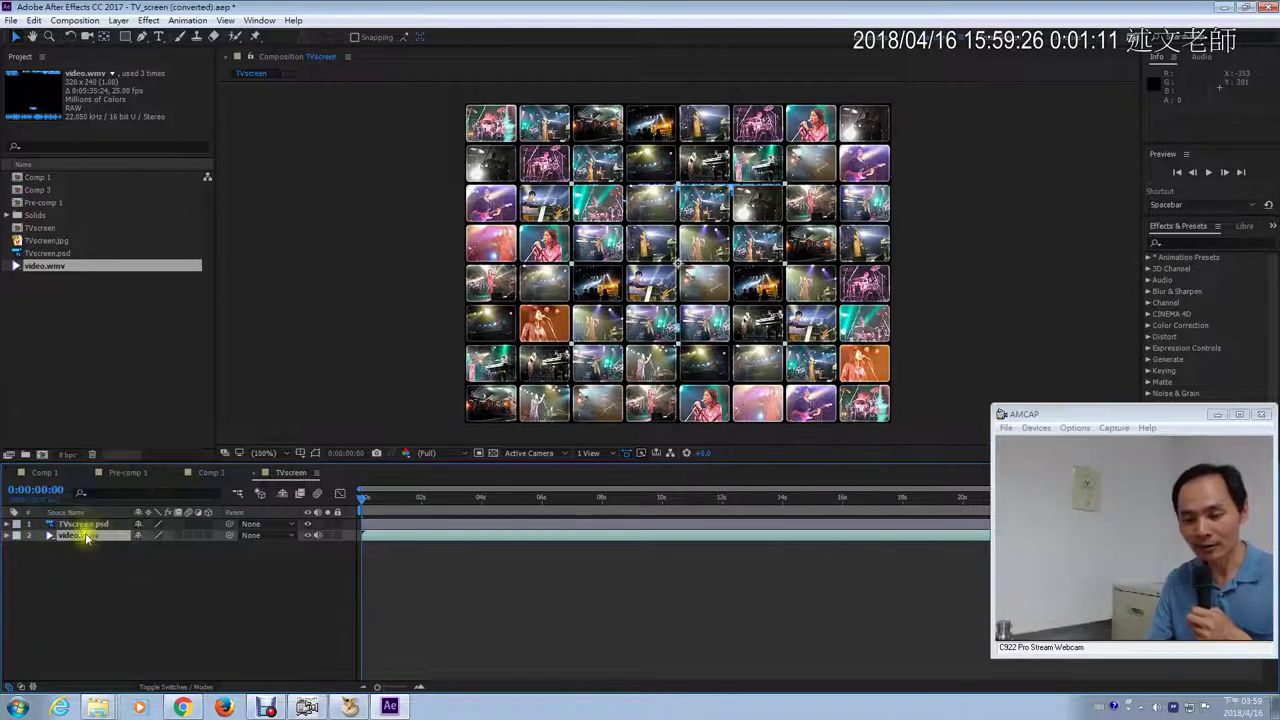
Step: Hide the TVscreen.psd layer and move the timeline's visibility and audio switches column ahead of the layer names
left_click(86, 525)
left_click(309, 525)
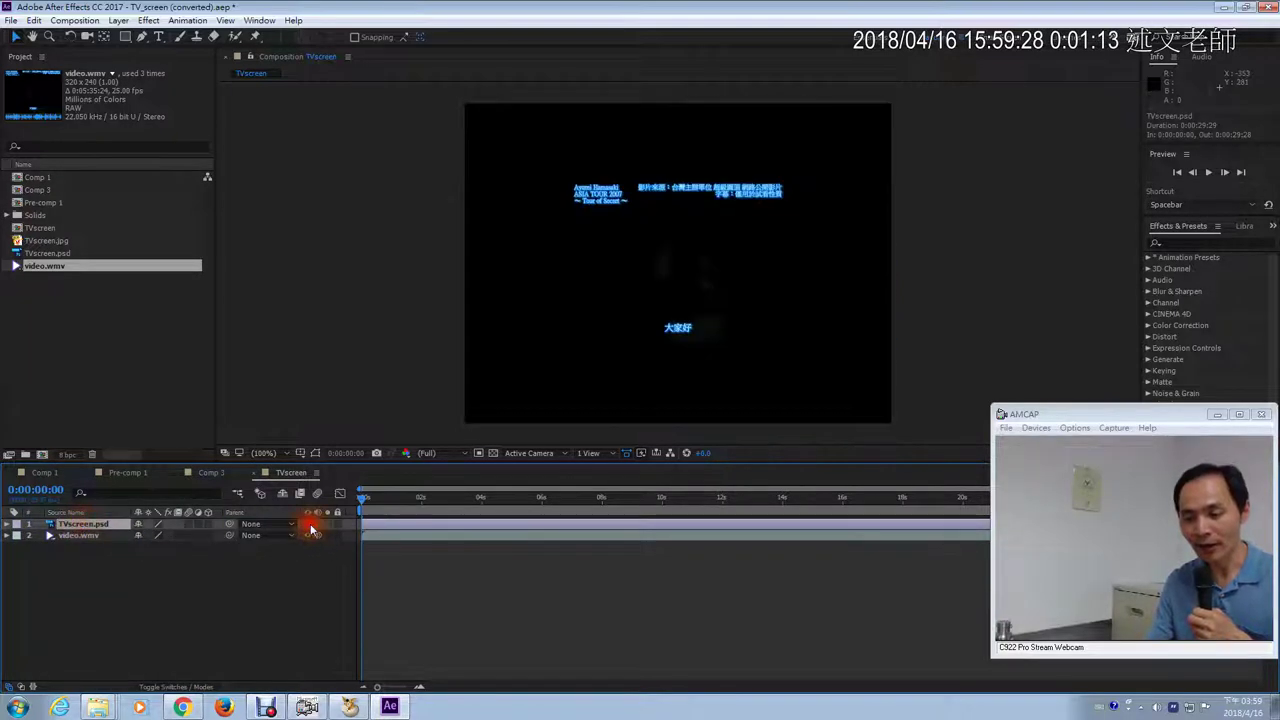
left_click_drag(312, 516, 14, 515)
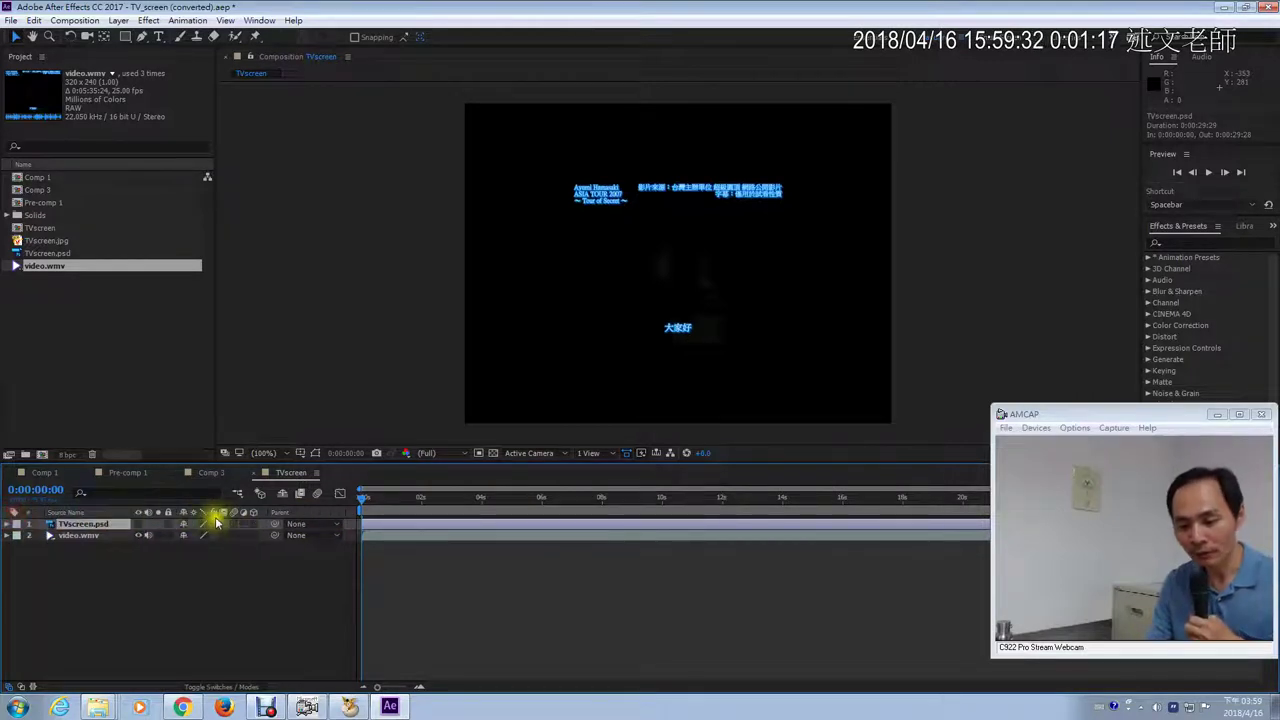
left_click_drag(173, 515, 4, 515)
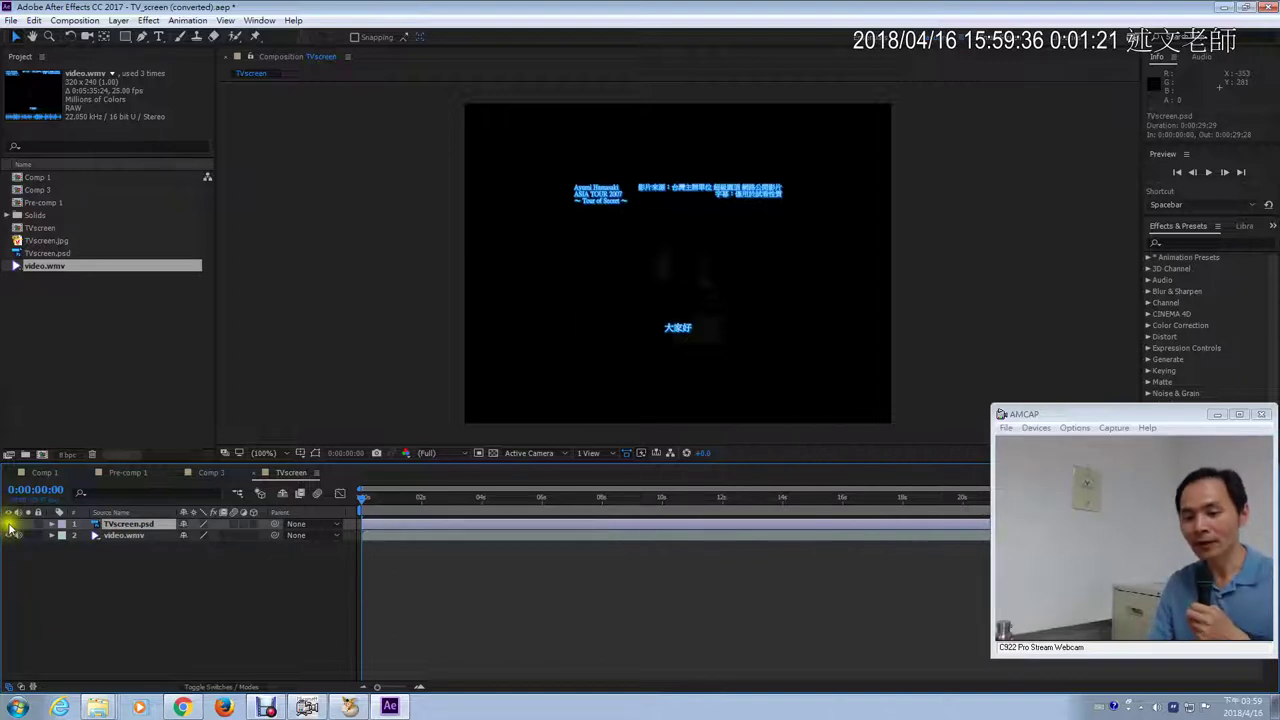
Step: Scale the video.wmv layer to 200% and shift it 9 frames earlier in time
left_click(666, 300)
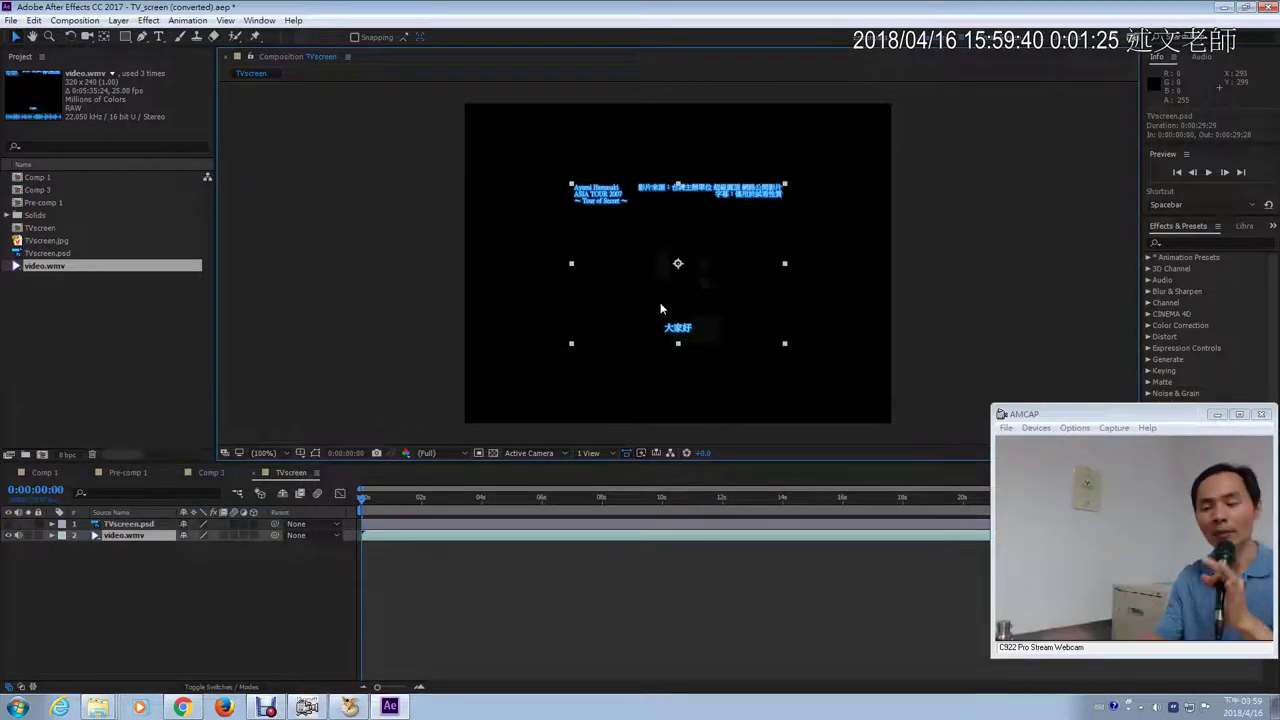
key("s")
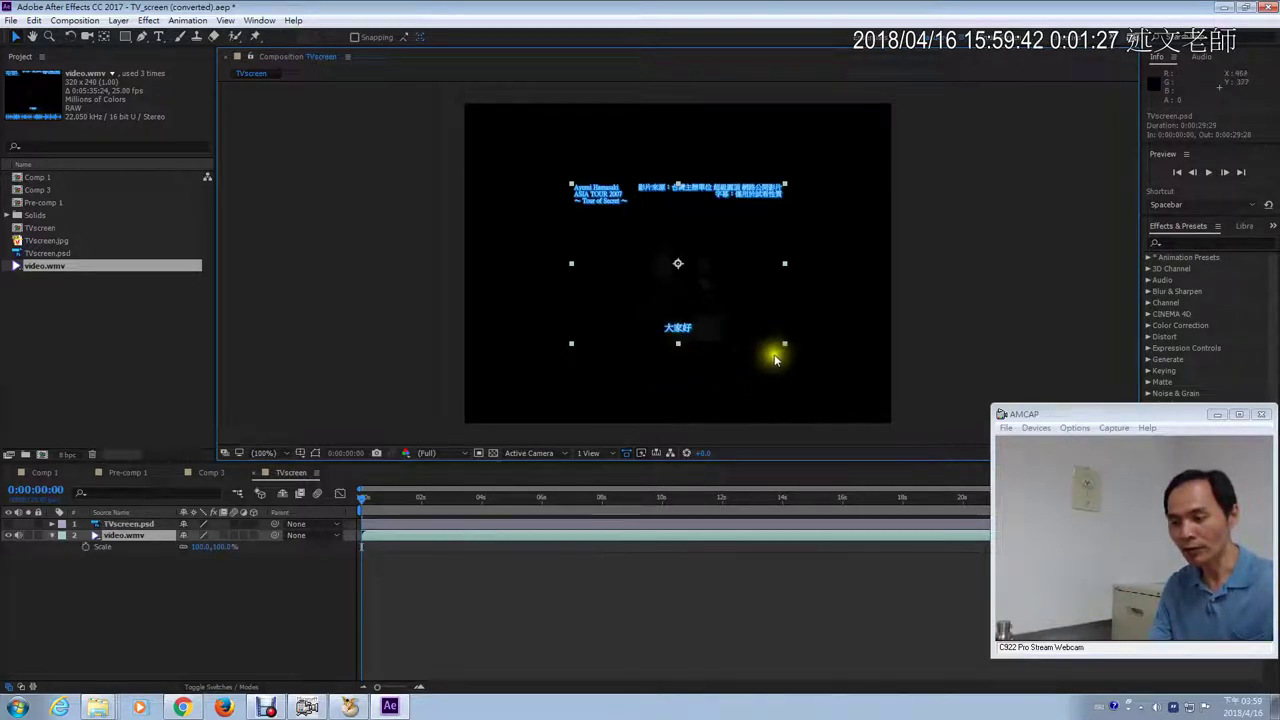
left_click_drag(218, 547, 283, 549)
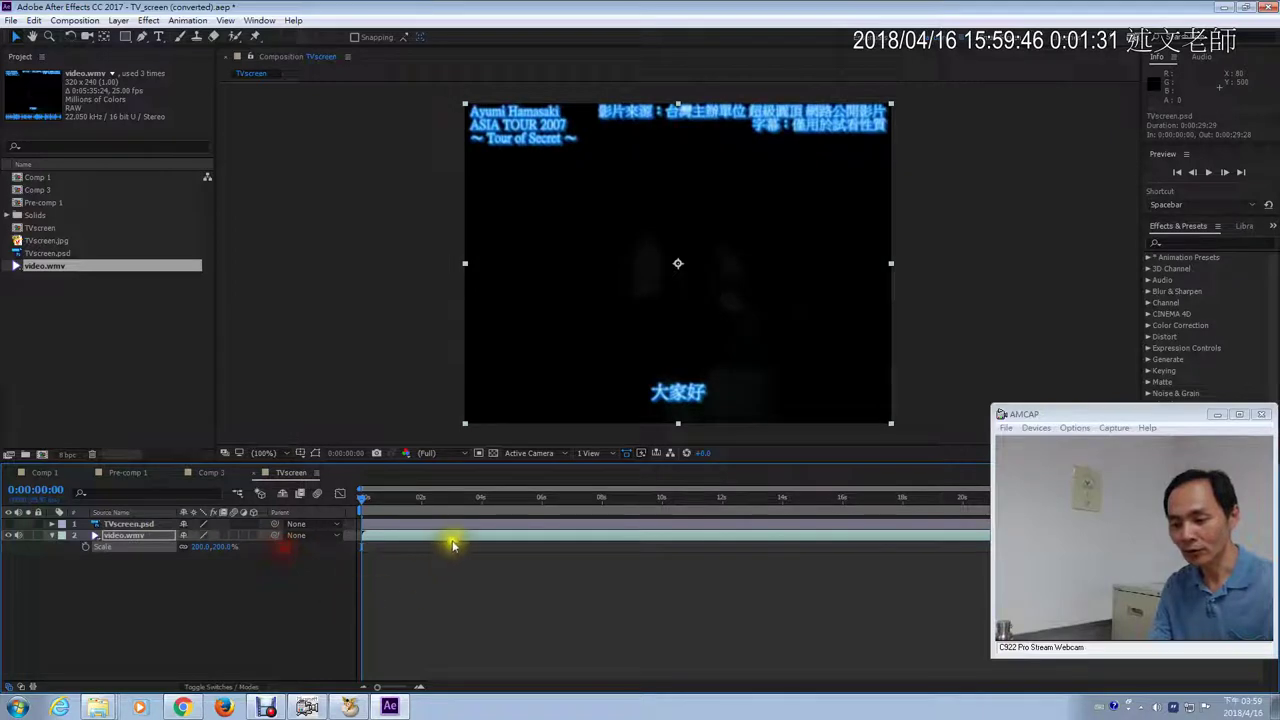
left_click_drag(449, 543, 447, 544)
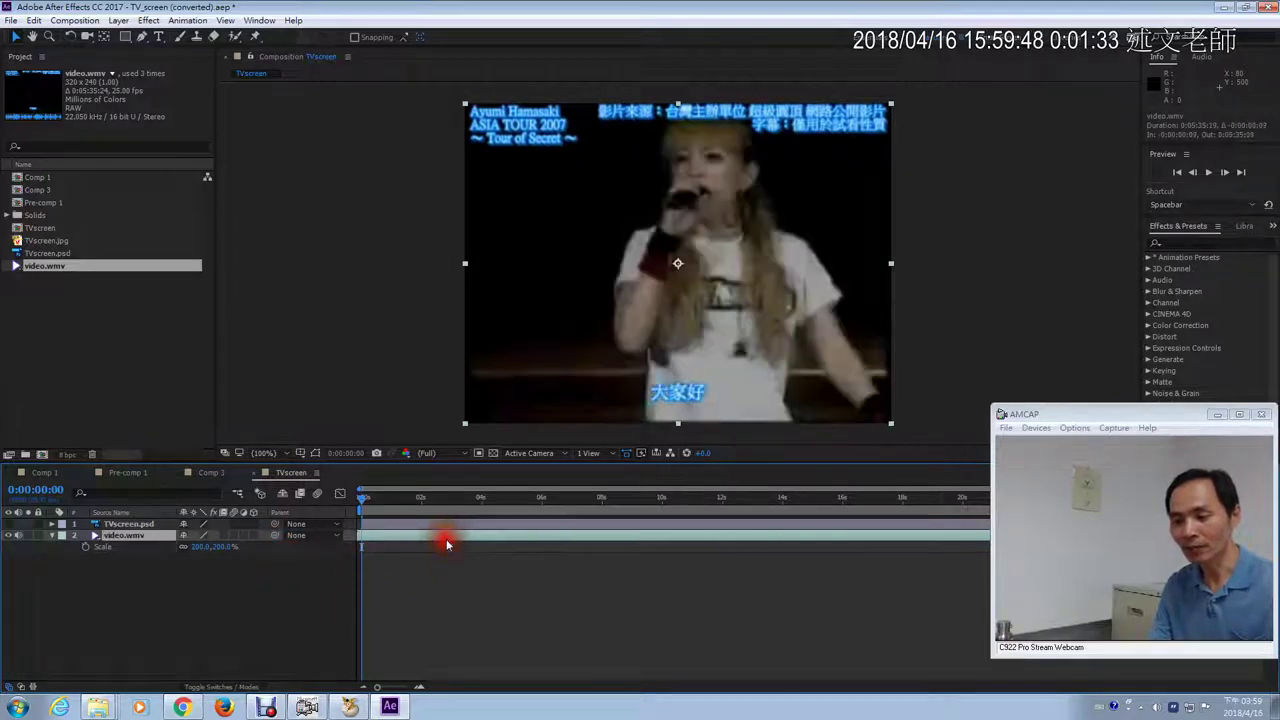
Step: Show the TVscreen.psd layer again and inspect its transparent areas in its own layer view against the transparency grid
left_click(9, 524)
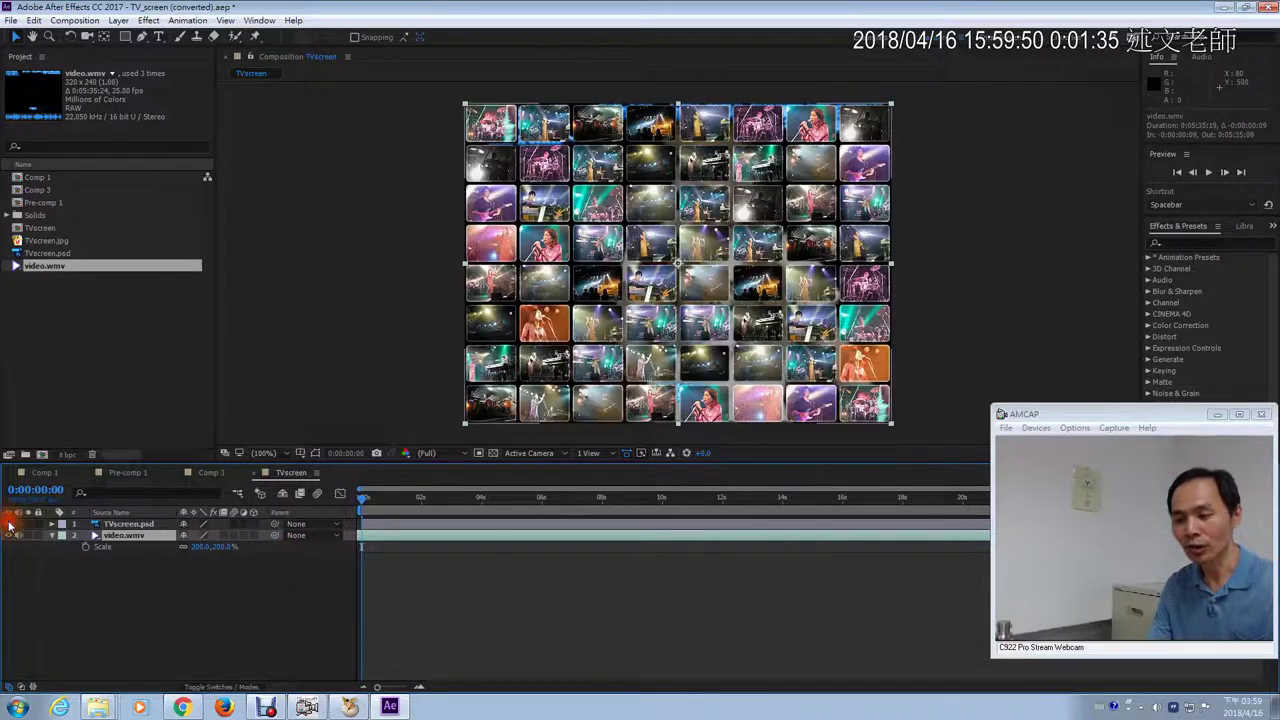
left_click(133, 526)
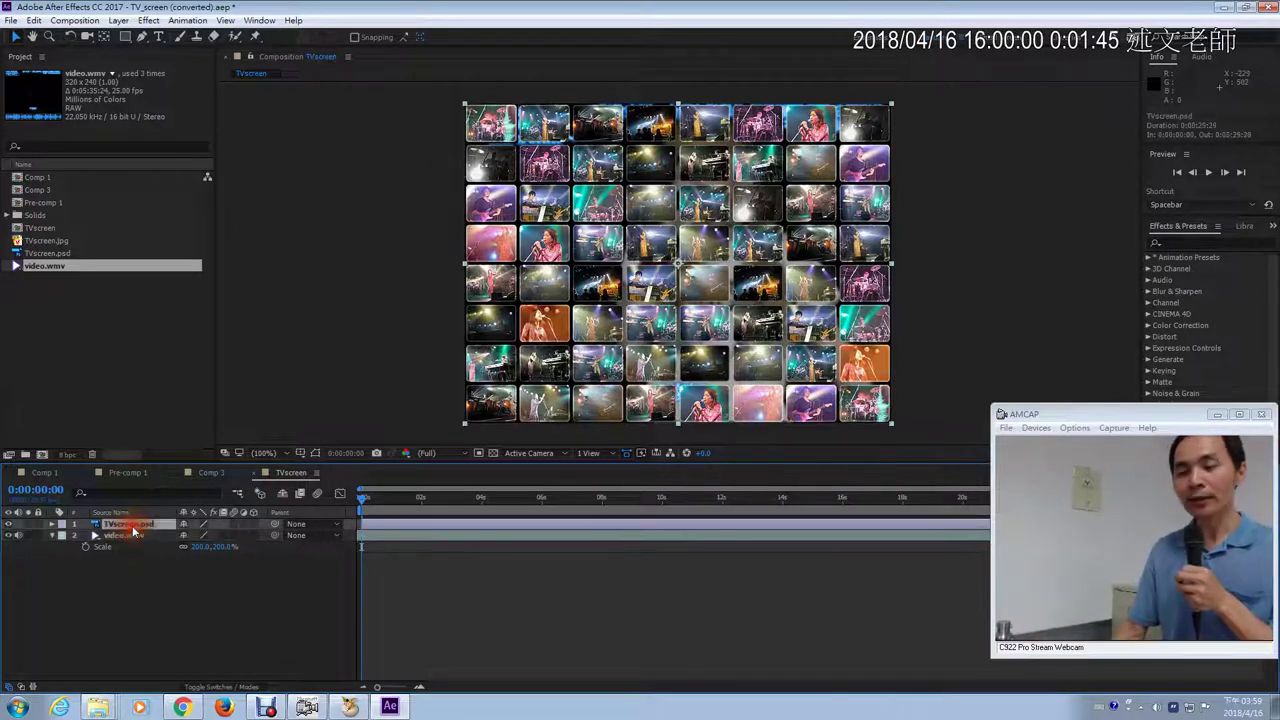
double_click(133, 527)
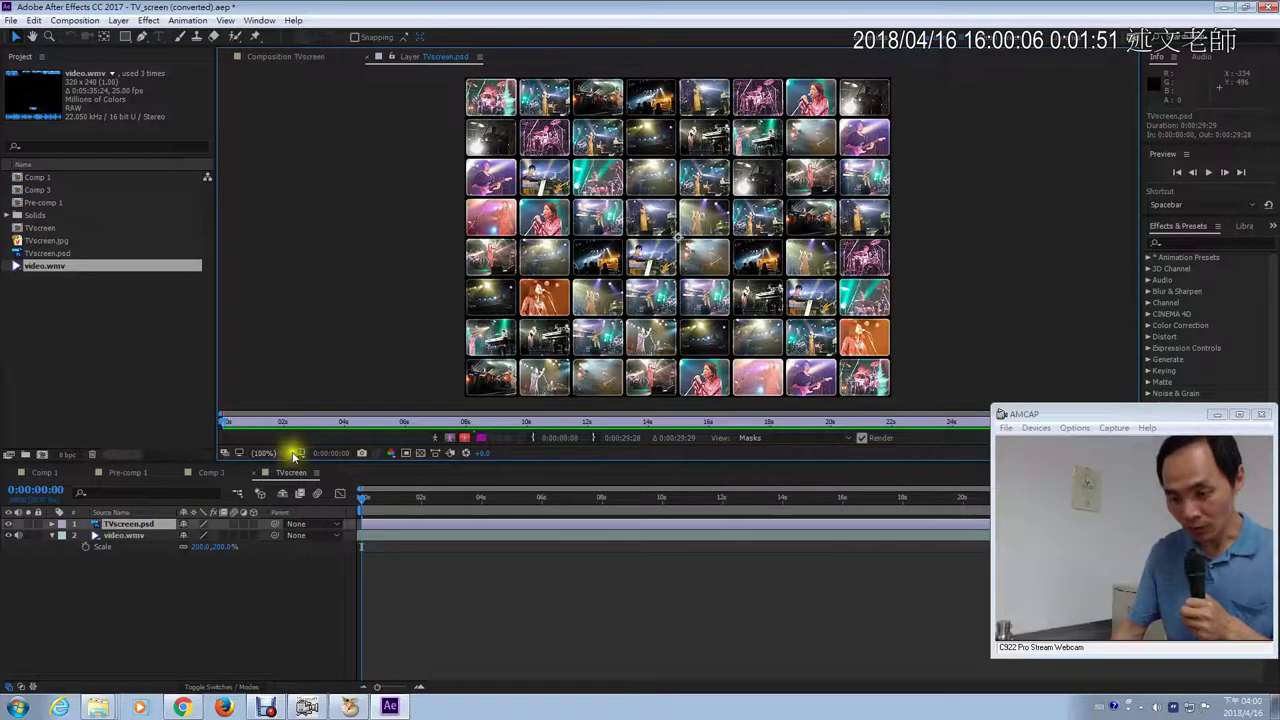
left_click(405, 456)
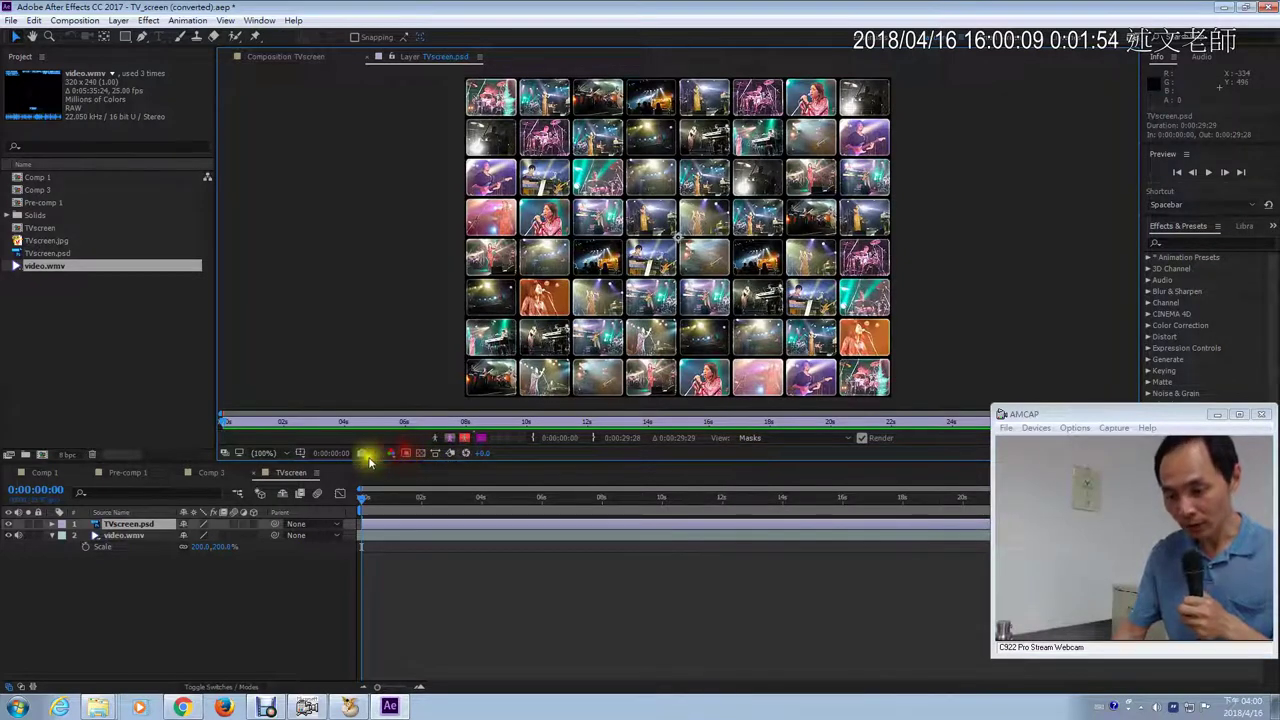
left_click(420, 453)
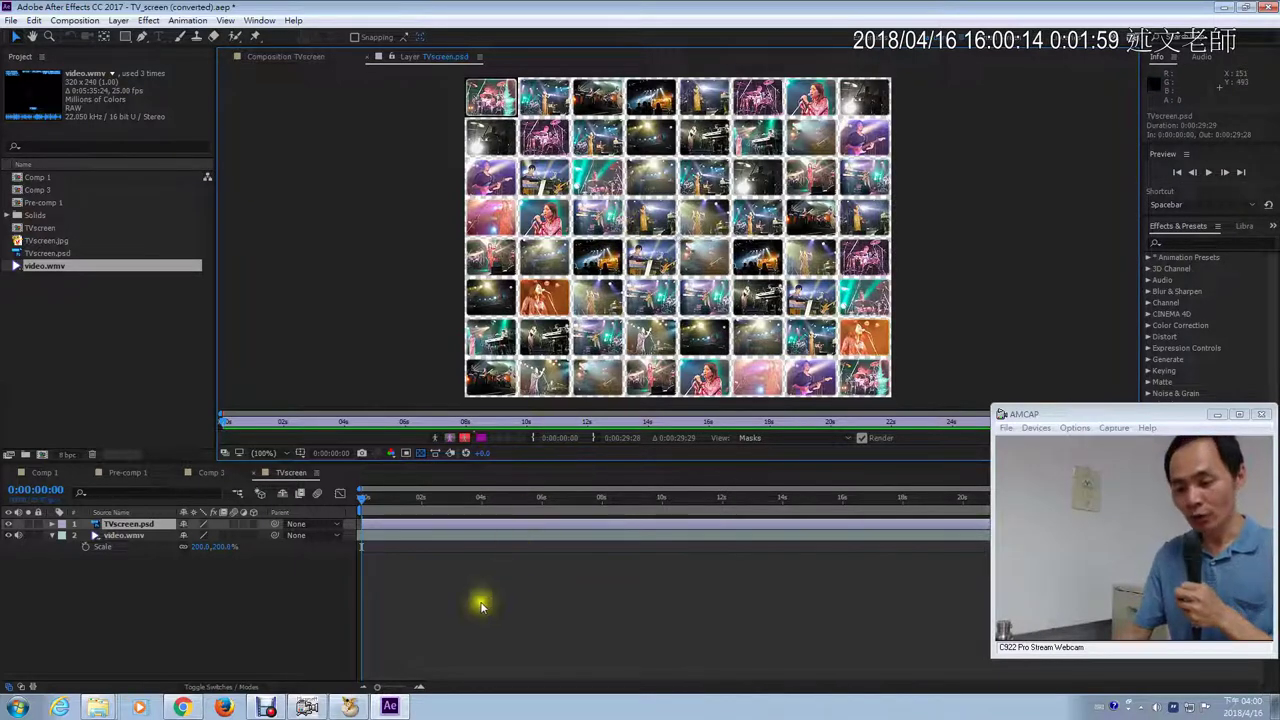
key("alt+Tab")
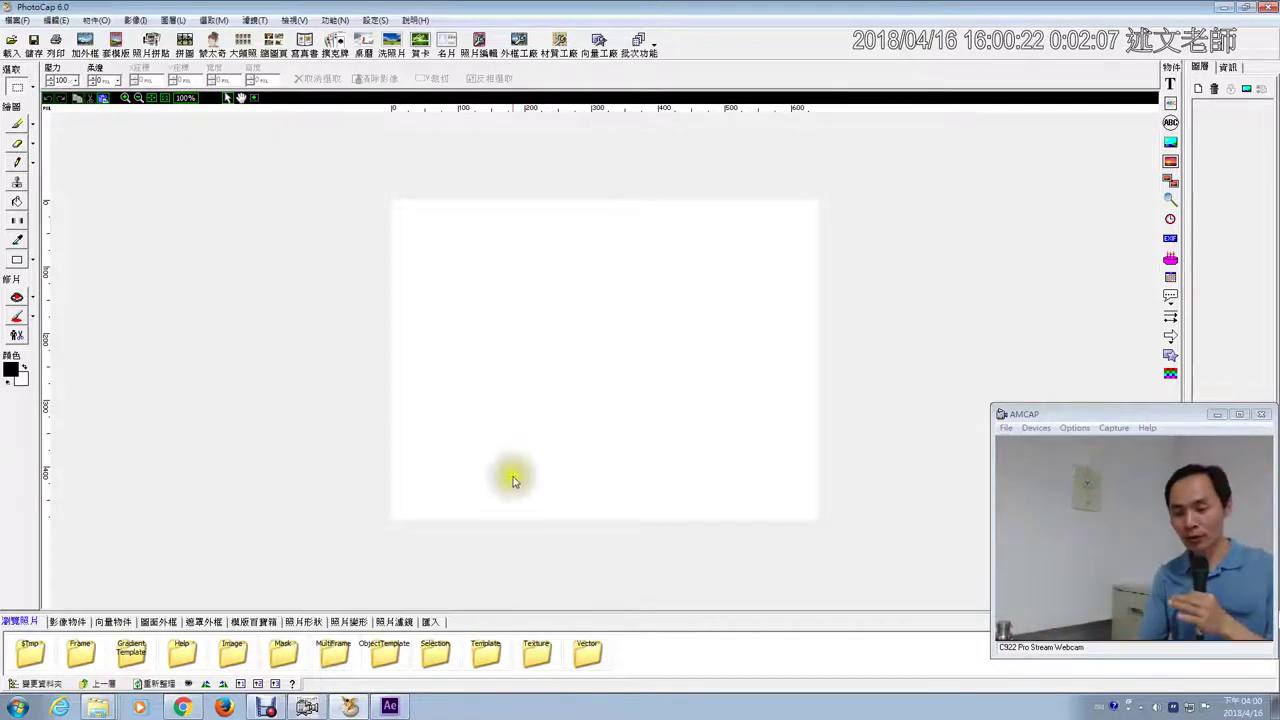
left_click(390, 707)
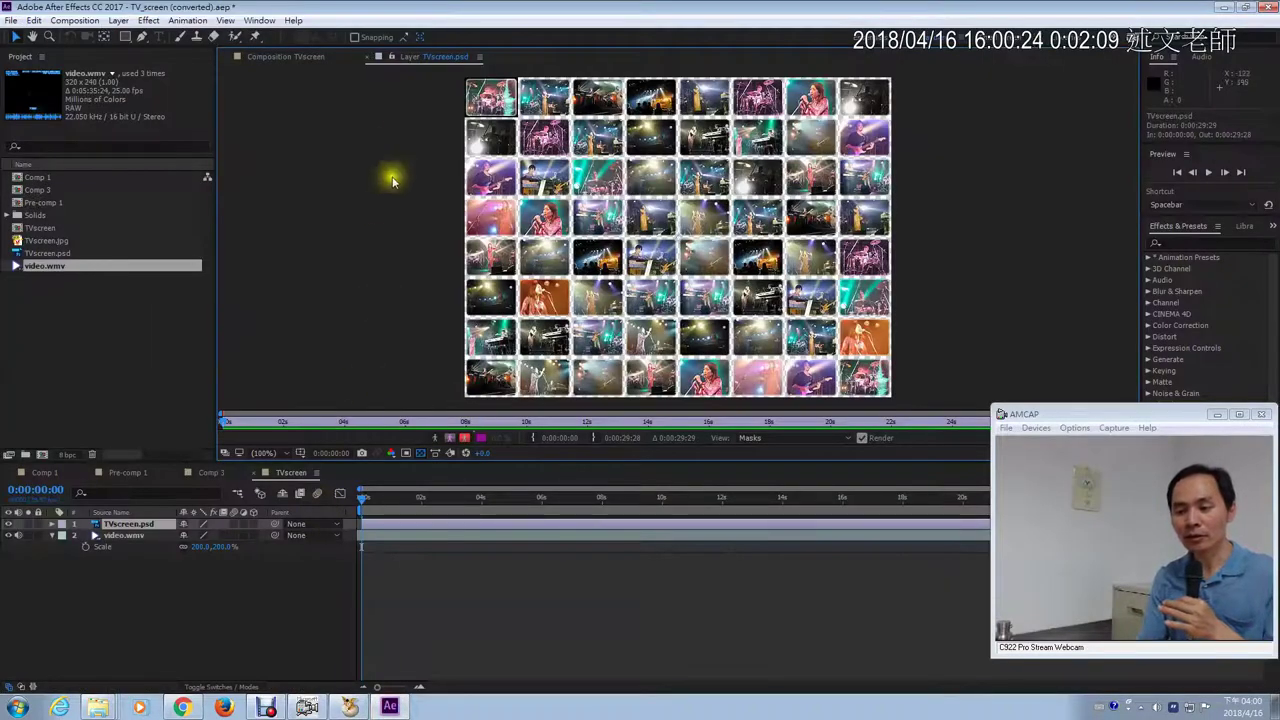
left_click(369, 57)
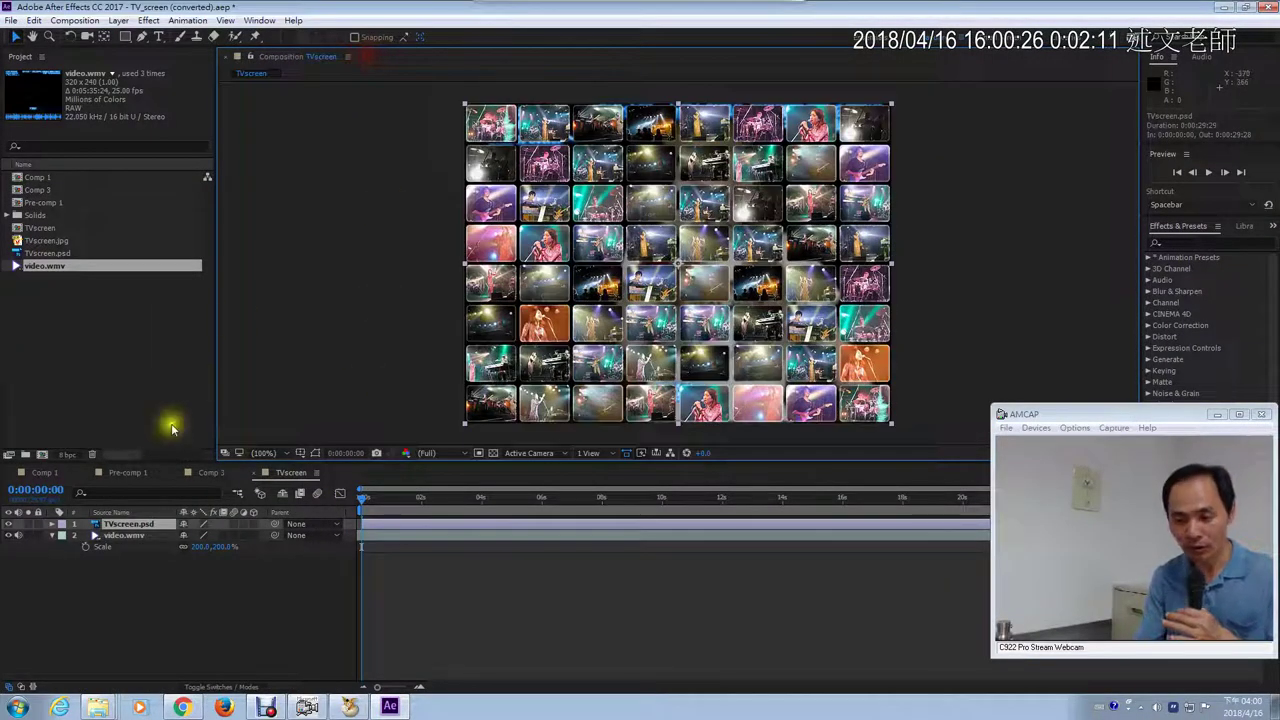
Step: Review Comp 3 and Pre-comp 1, checking Pre-comp 1 at 0;00;04;19, and return to the TVscreen composition
left_click(199, 476)
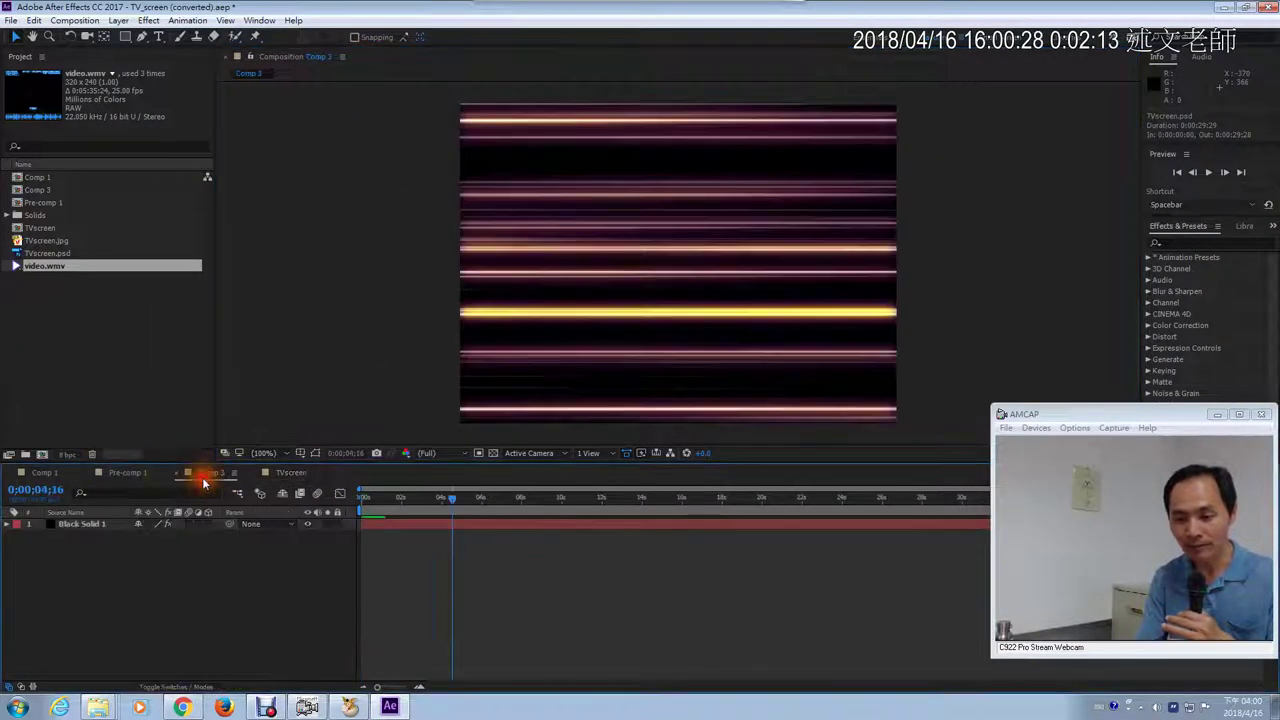
left_click(145, 475)
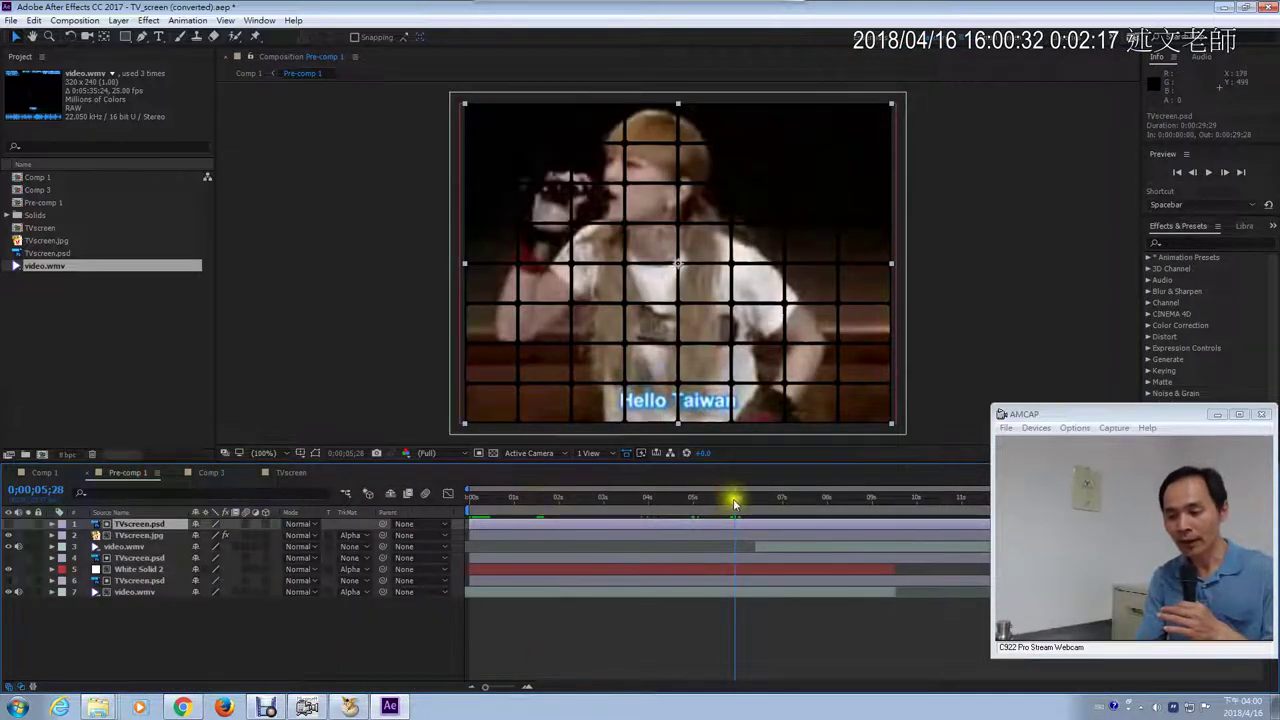
left_click_drag(734, 503, 677, 510)
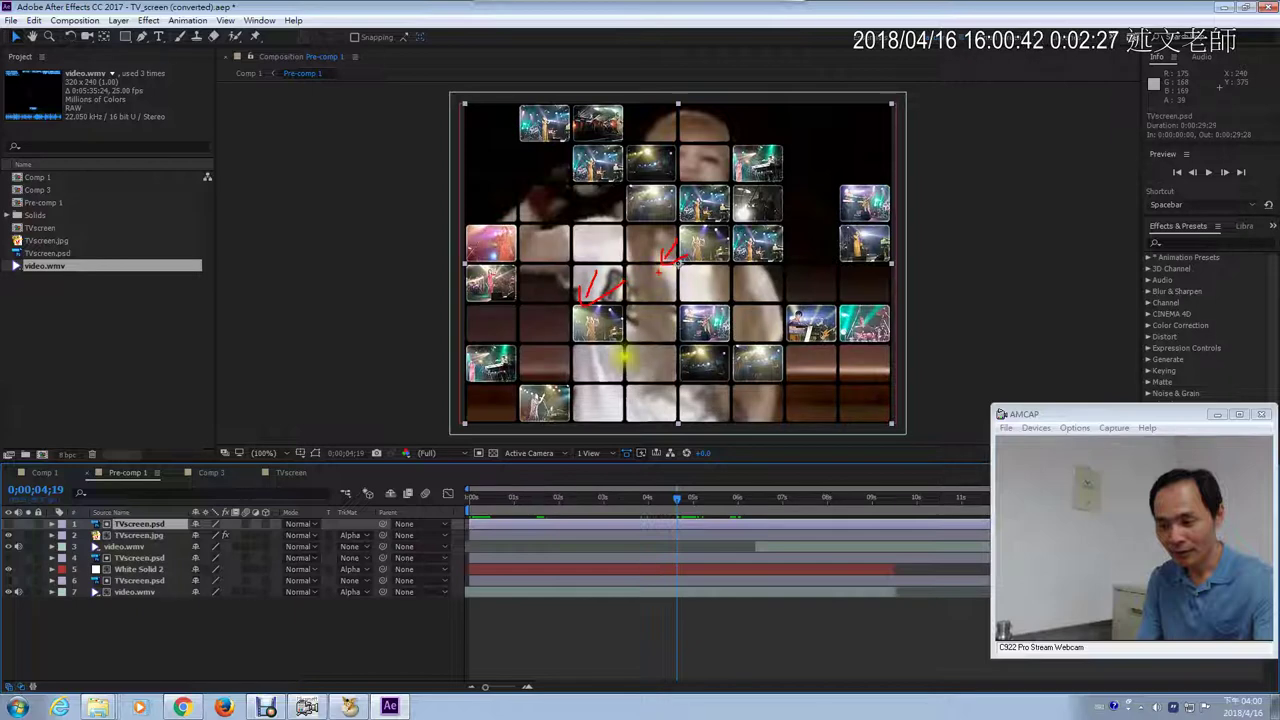
left_click(288, 473)
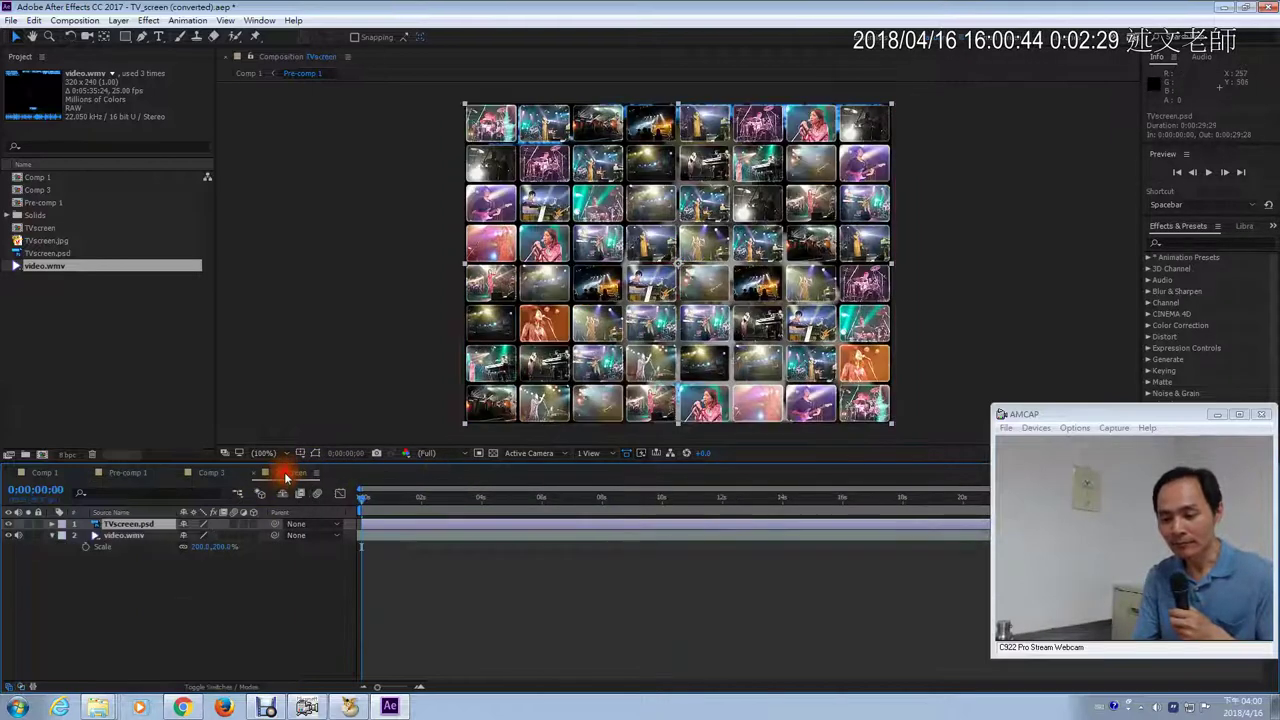
Step: Switch to Chrome and read the lesson notes' heading on applying the TV grid to the video with a mask
left_click(132, 536)
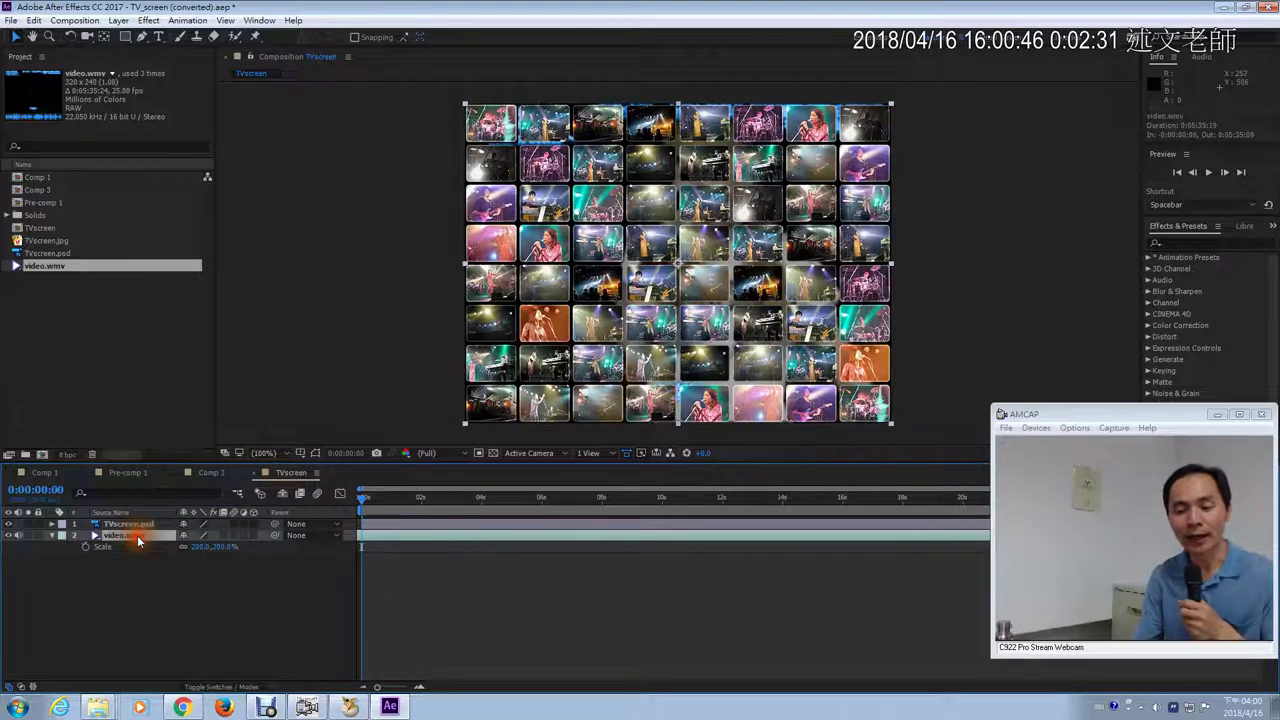
left_click(182, 707)
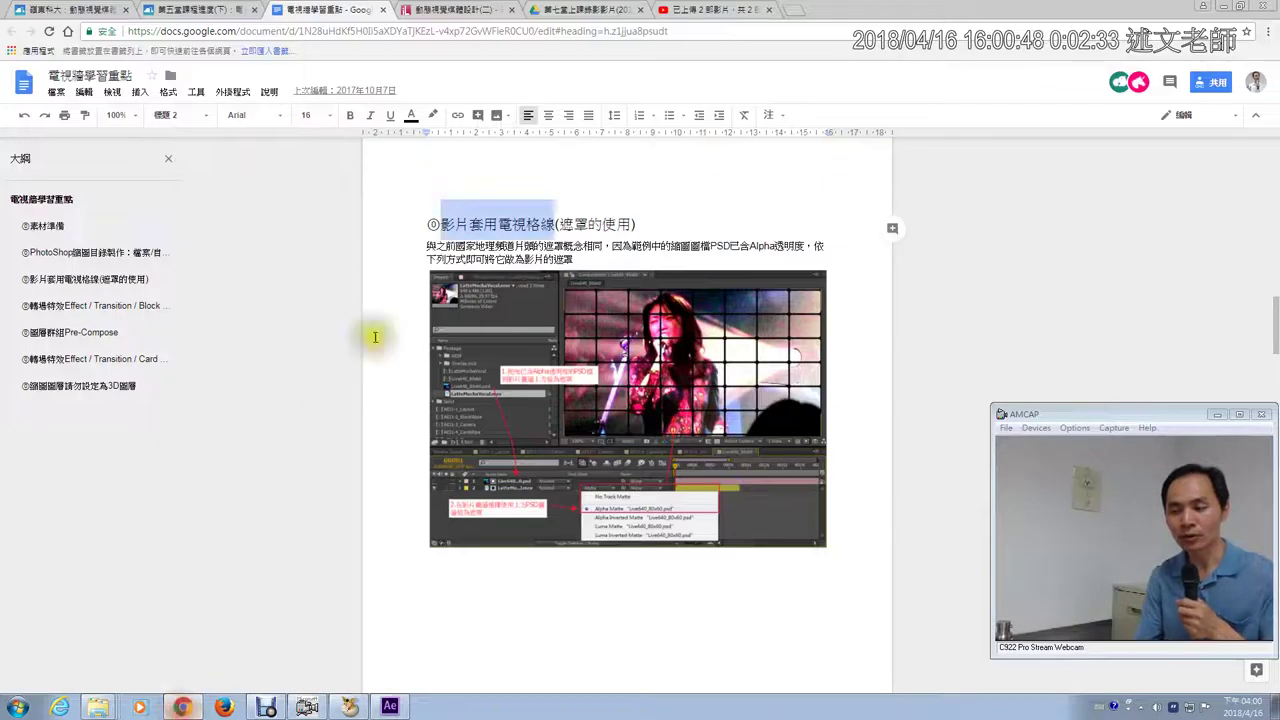
left_click_drag(428, 223, 557, 218)
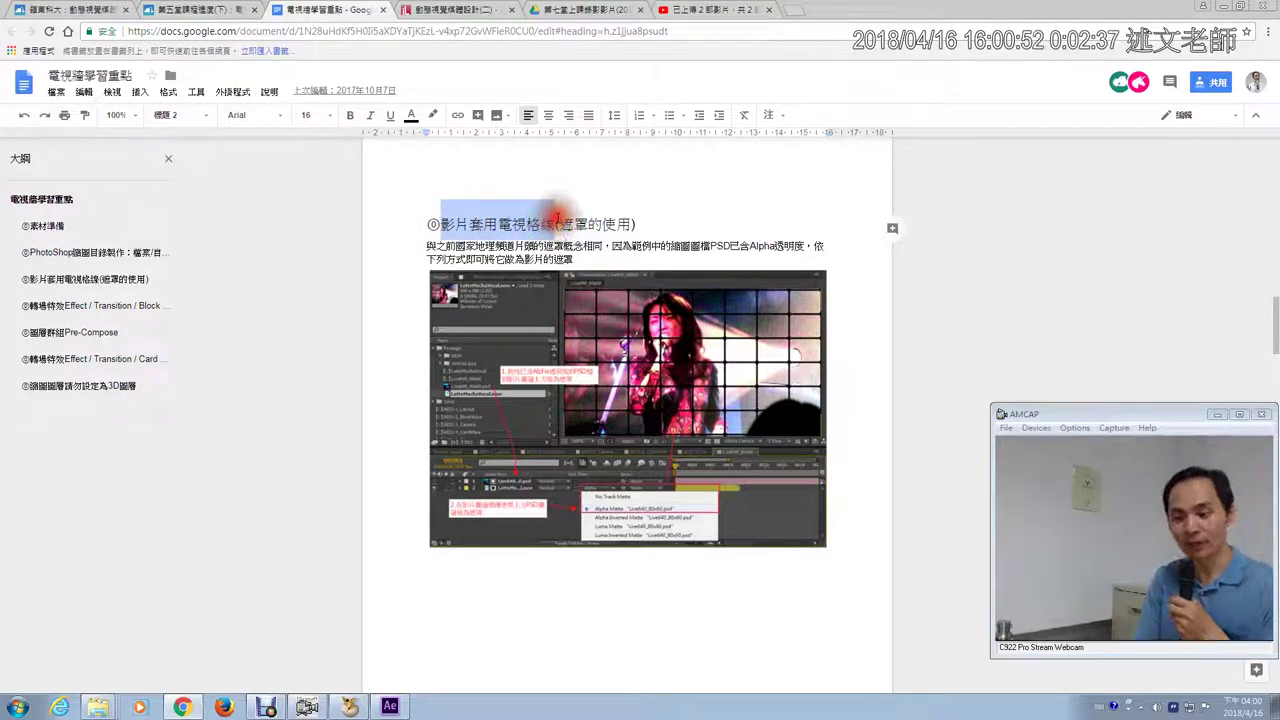
Step: Switch back to After Effects, hide the TVscreen.psd layer and set the current time to 0:00:01:28
left_click(389, 707)
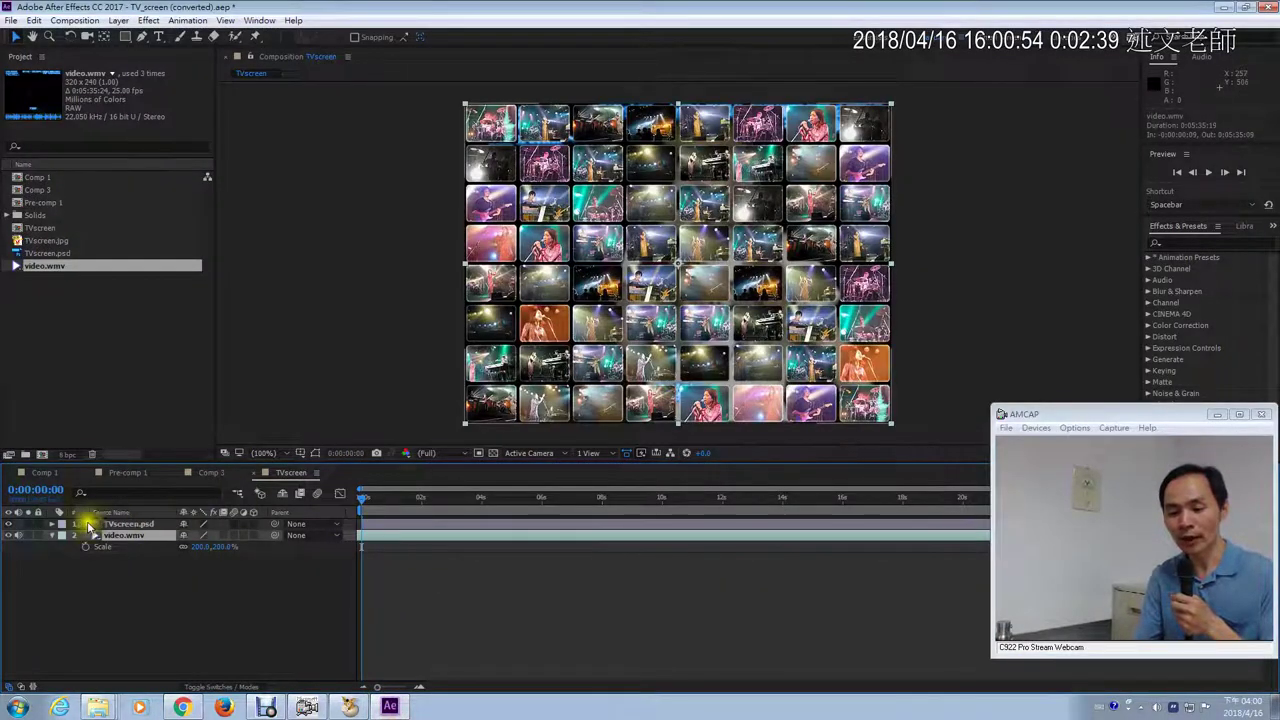
left_click(10, 525)
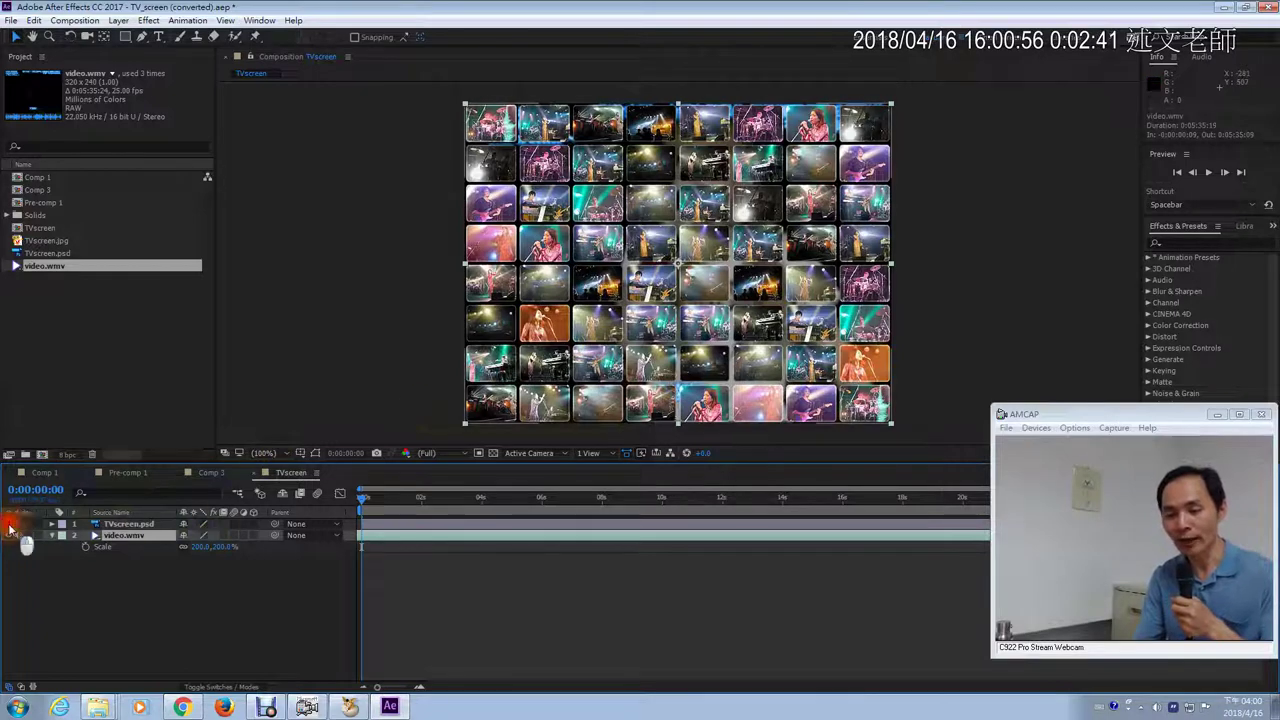
left_click_drag(362, 503, 420, 503)
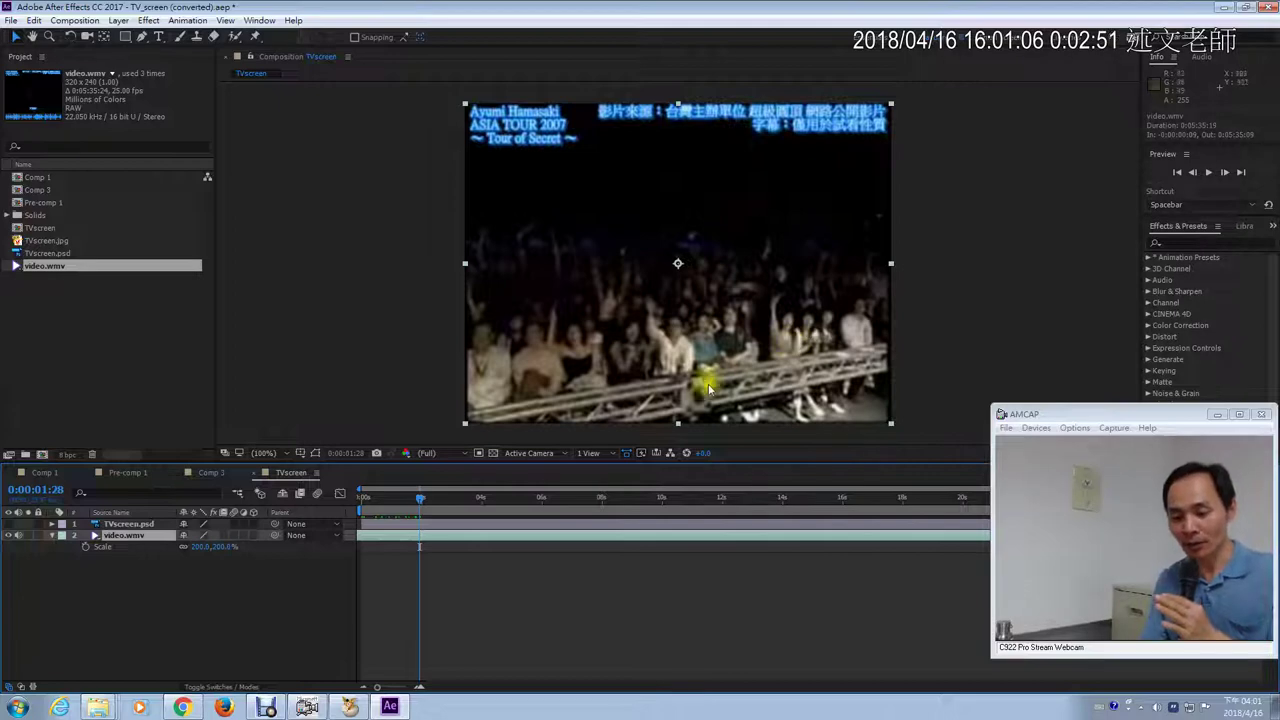
Step: Switch to Chrome and examine the notes on using the PSD's alpha transparency as the video's Alpha Matte
left_click(182, 707)
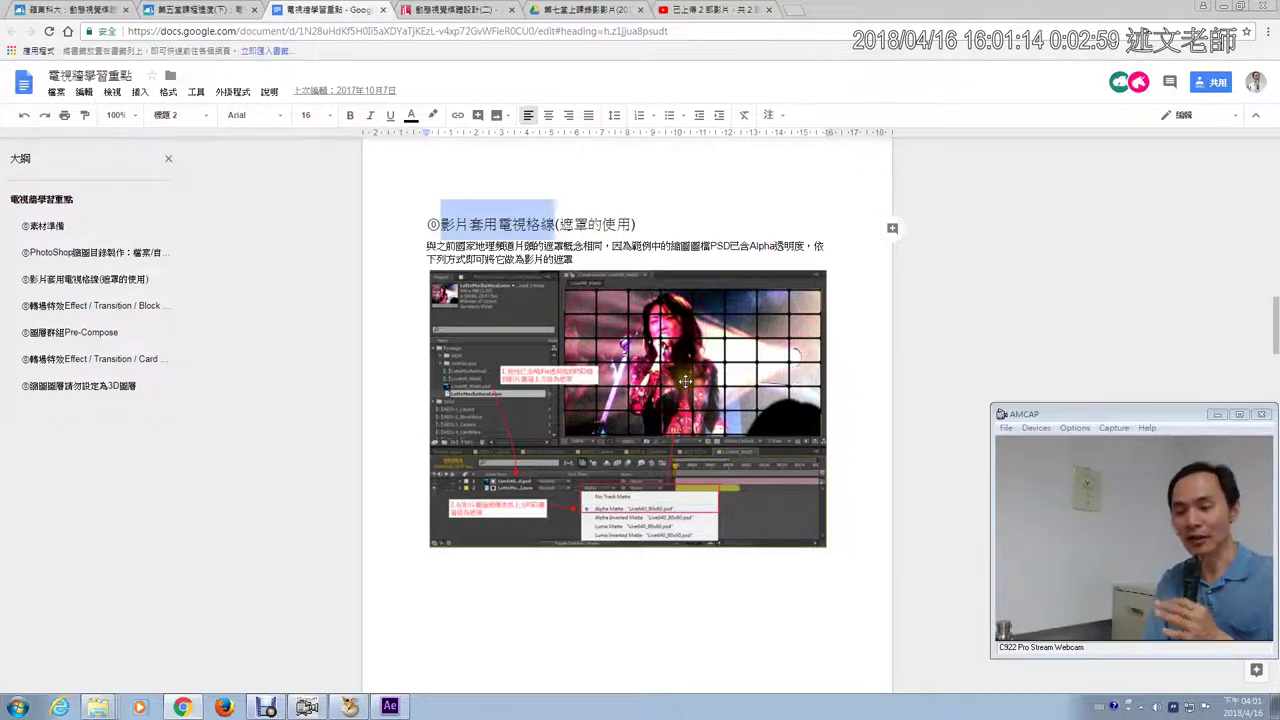
key("super+plus")
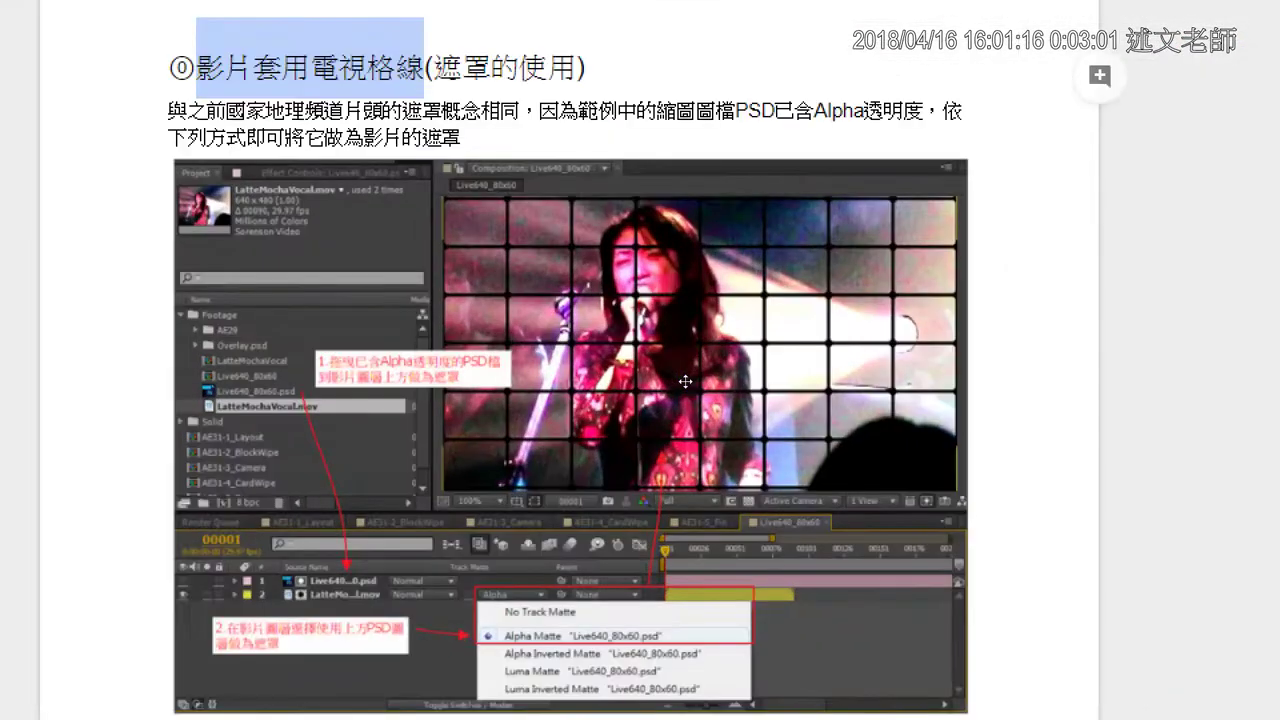
mouse_move(810, 132)
left_mouse_down()
mouse_move(755, 142)
mouse_move(732, 113)
mouse_move(830, 40)
mouse_move(975, 88)
mouse_move(800, 138)
left_mouse_up()
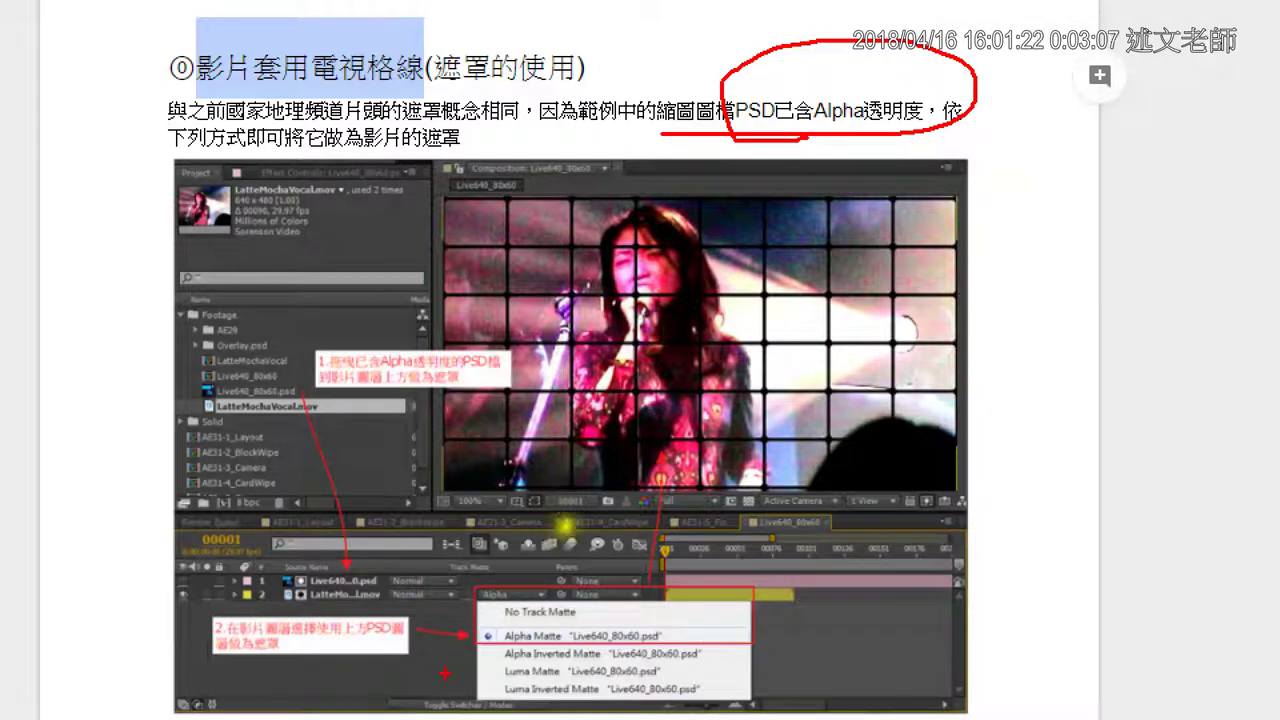
Step: Switch back to After Effects, turn the TVscreen.psd layer's visibility on and select that layer
left_click_drag(286, 604, 405, 604)
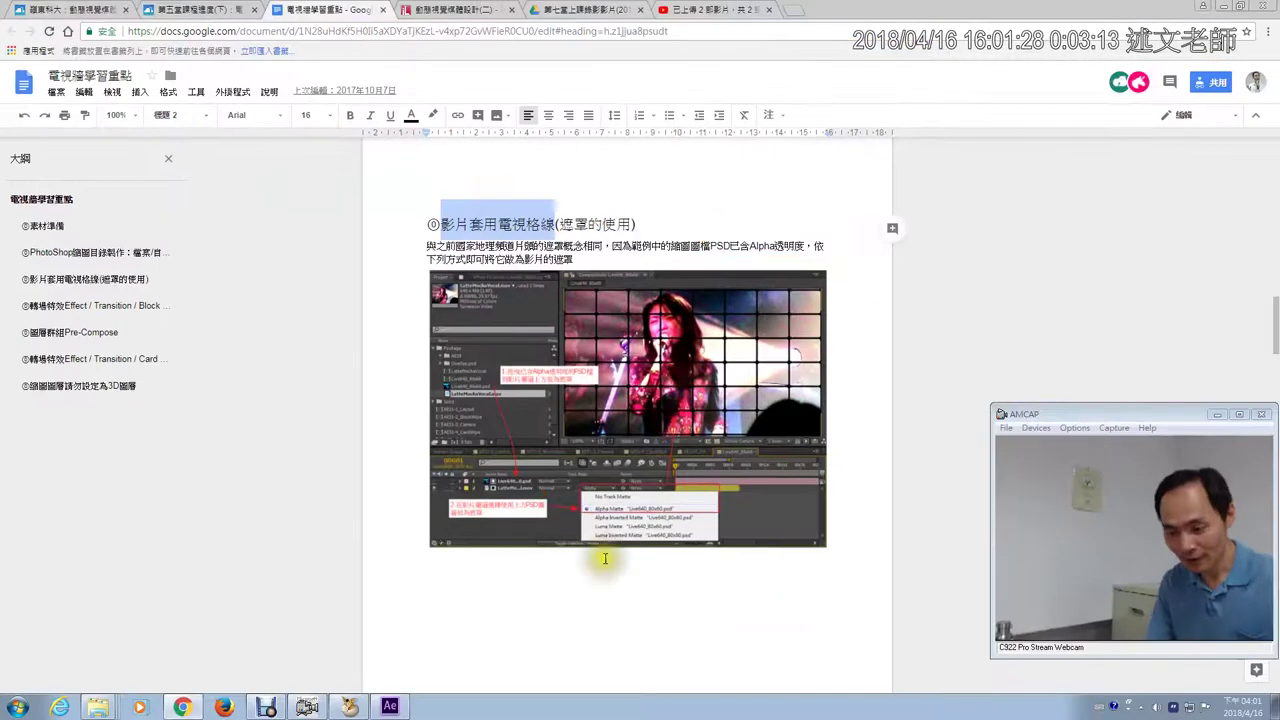
left_click(390, 707)
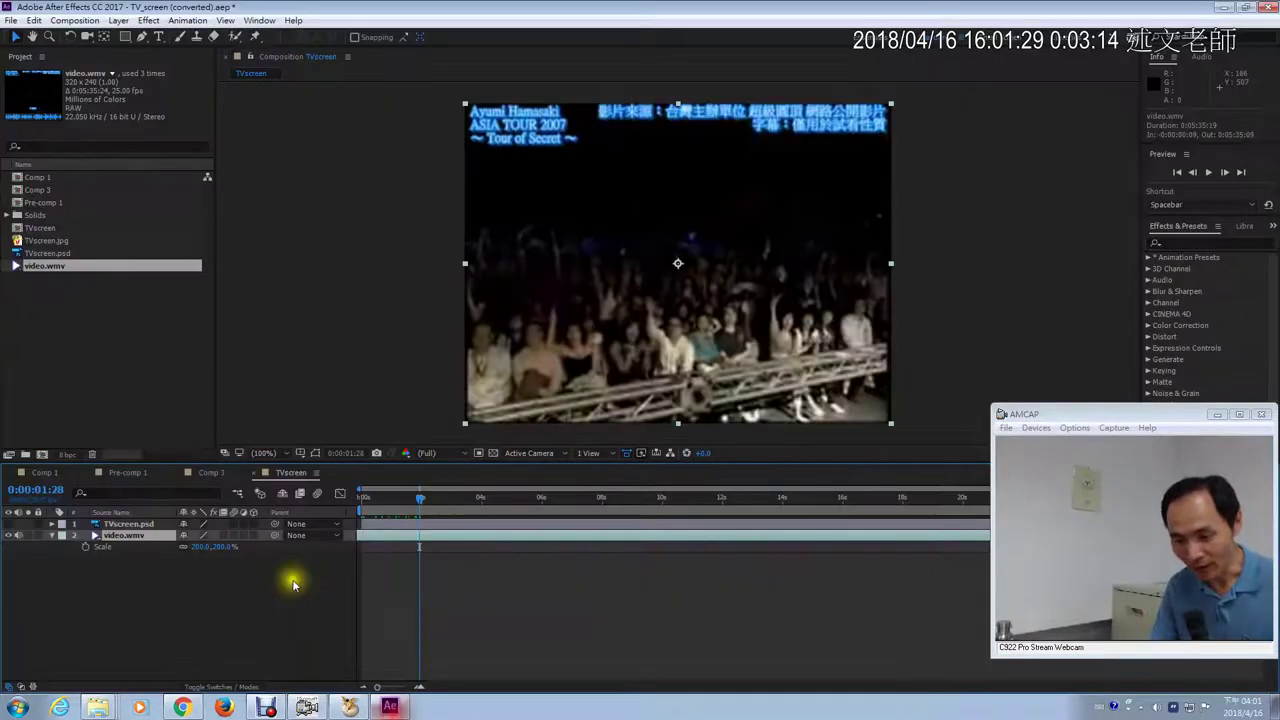
left_click(9, 524)
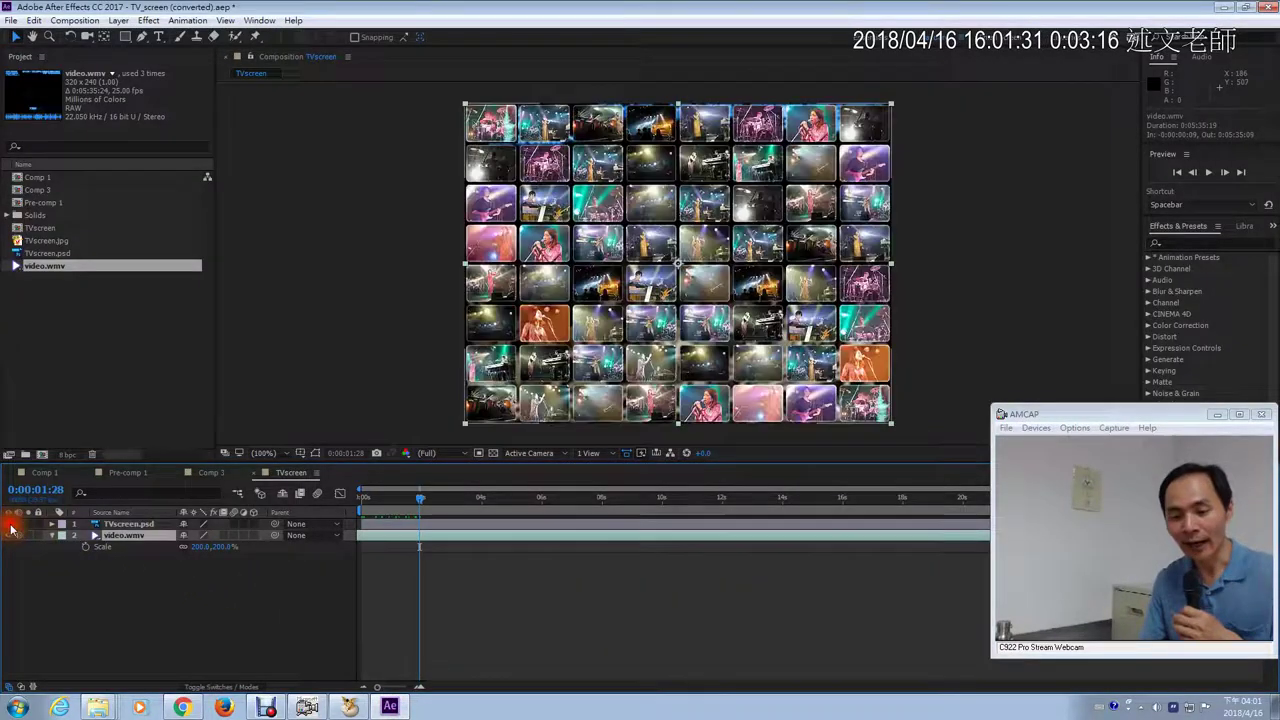
left_click(122, 525)
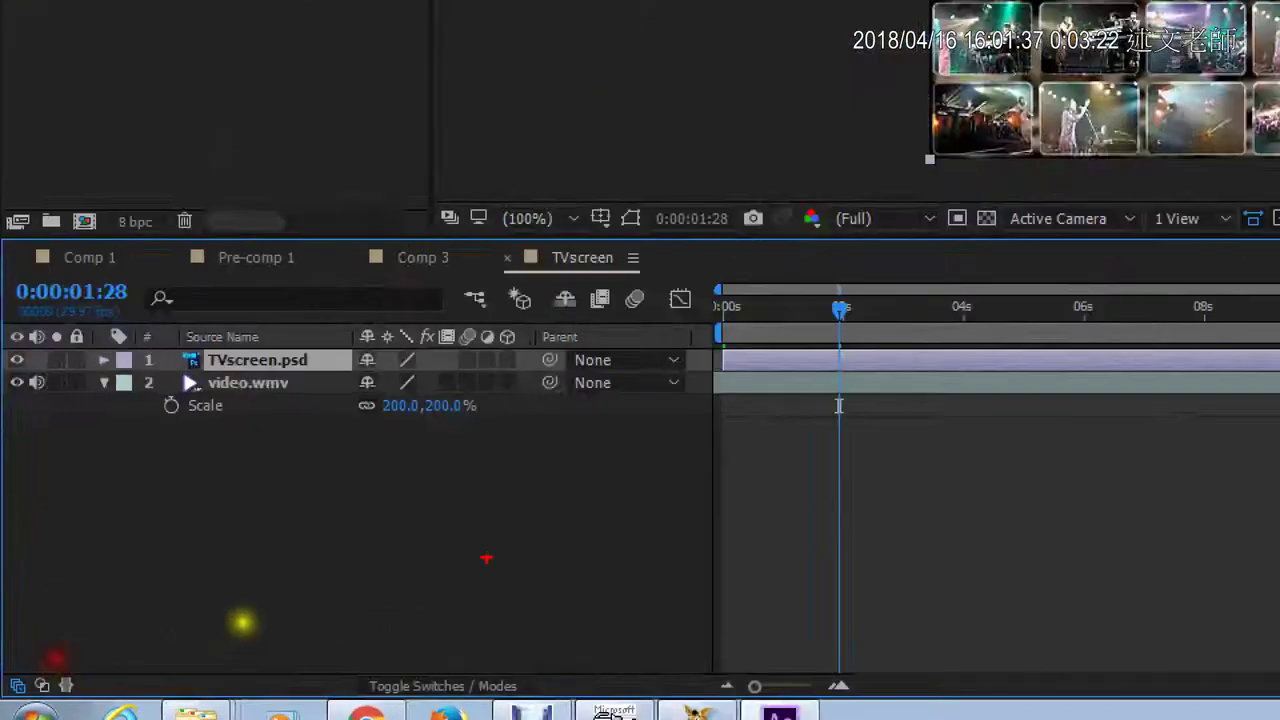
Step: Set video.wmv's track matte to Alpha Matte "TVscreen.psd", move the current time to 0:00:02:01, and select the TVscreen.psd layer
mouse_move(525, 530)
left_mouse_down()
mouse_move(466, 656)
mouse_move(450, 629)
mouse_move(456, 655)
mouse_move(543, 627)
left_mouse_up()
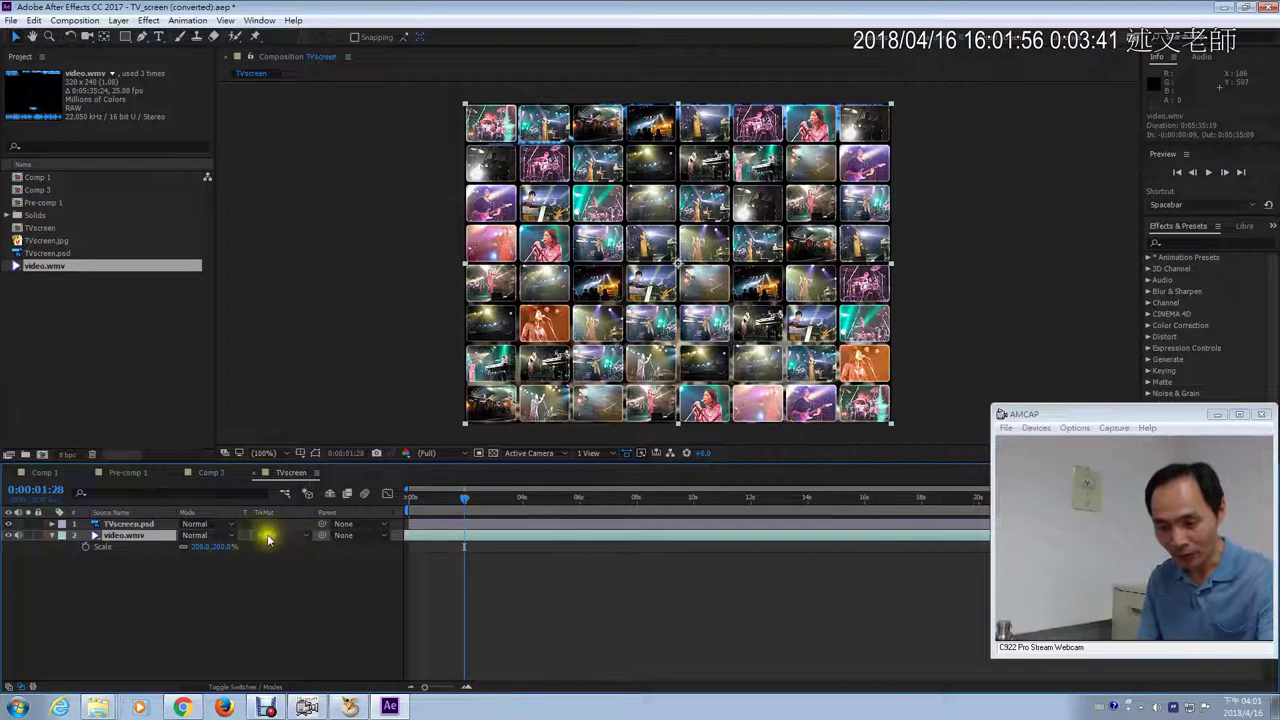
left_click(281, 538)
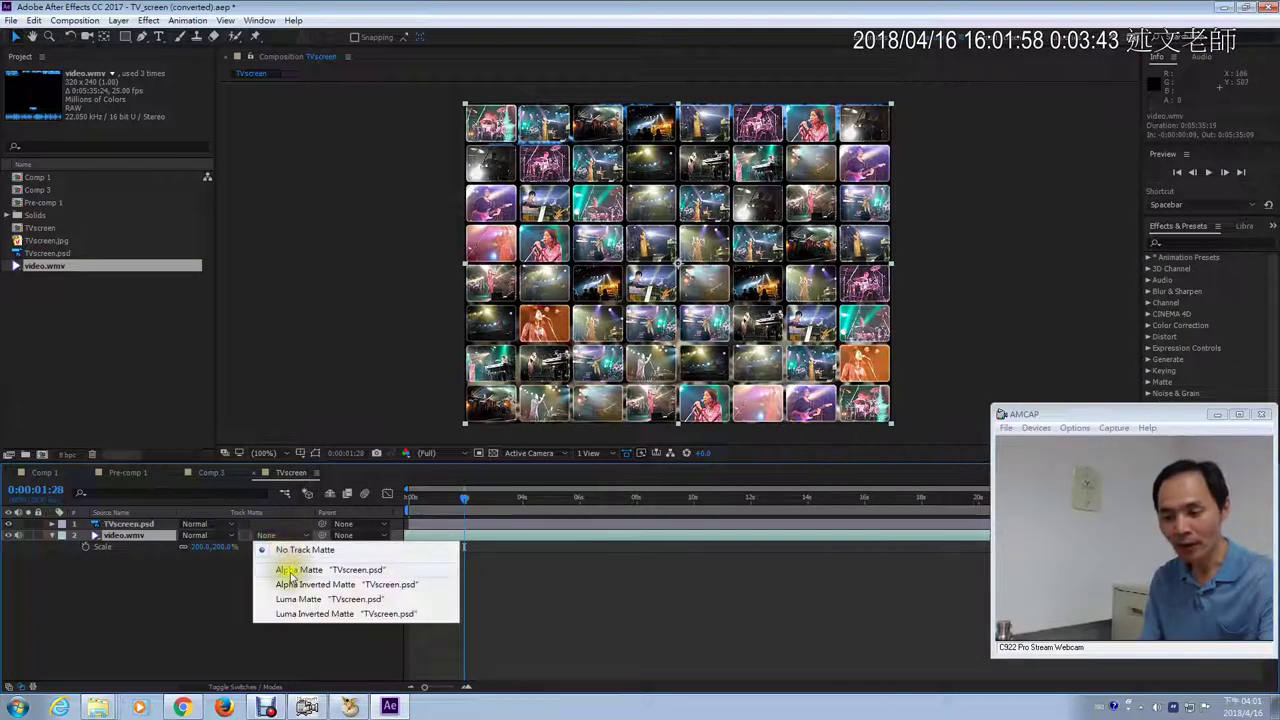
left_click(291, 571)
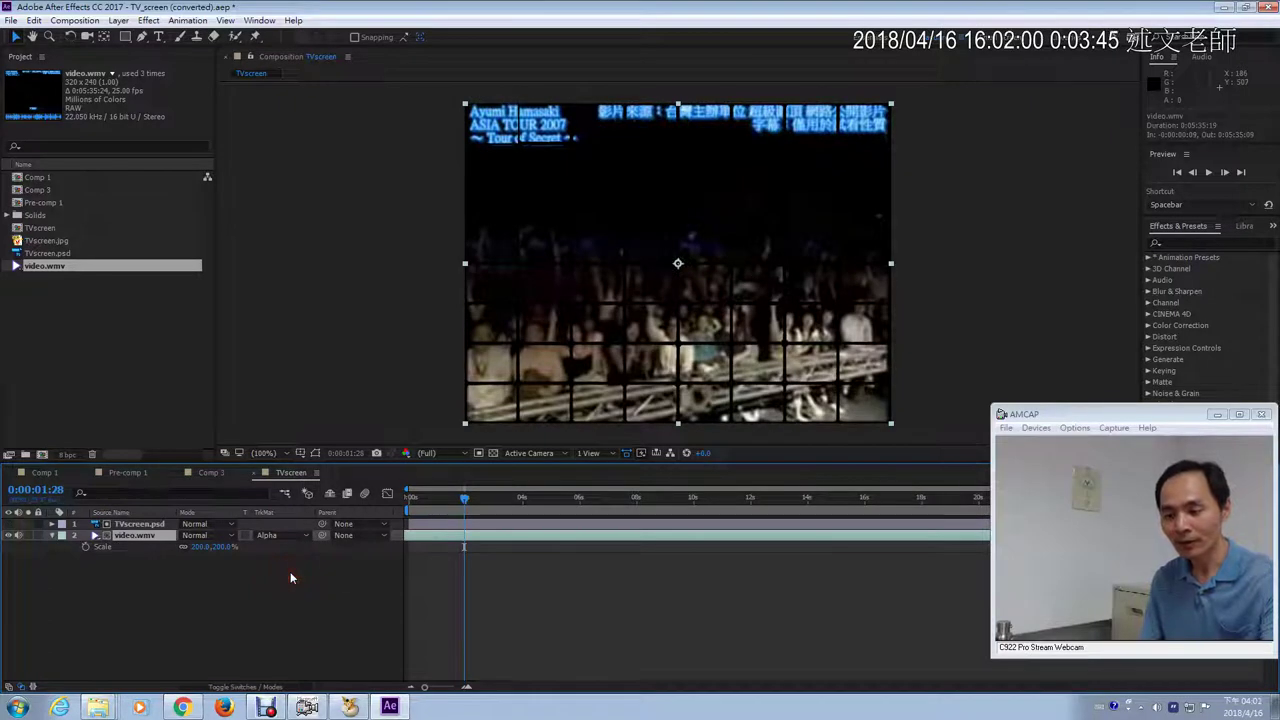
left_click_drag(440, 505, 469, 511)
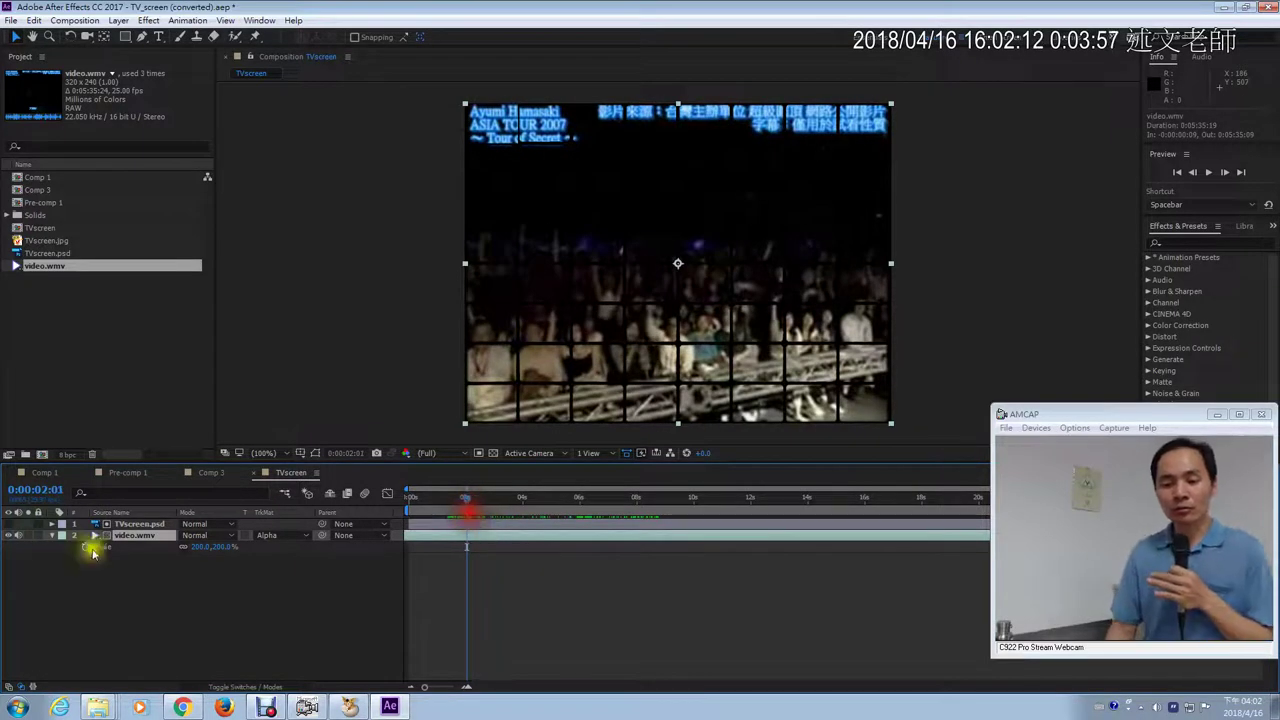
left_click(143, 524)
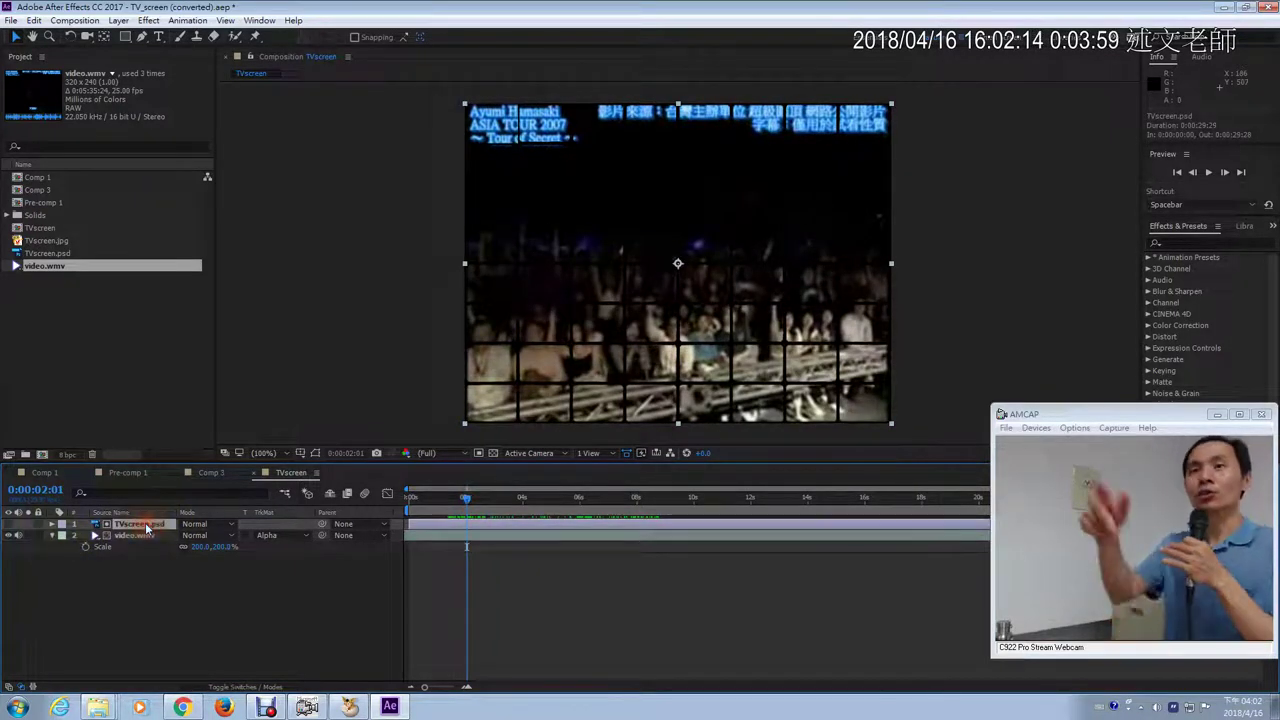
Step: Switch to Chrome and look over the lesson notes on applying the TV grid as a matte and the section below
left_click(182, 707)
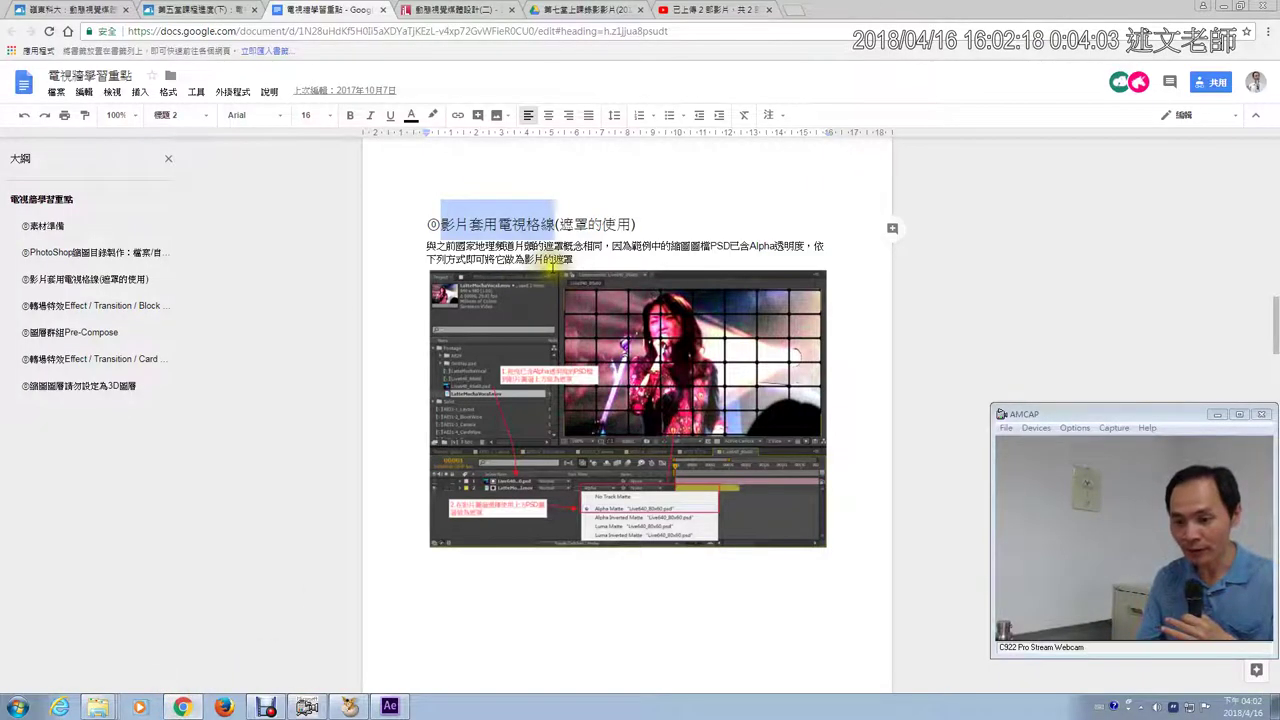
scroll(552, 268, "down", 3)
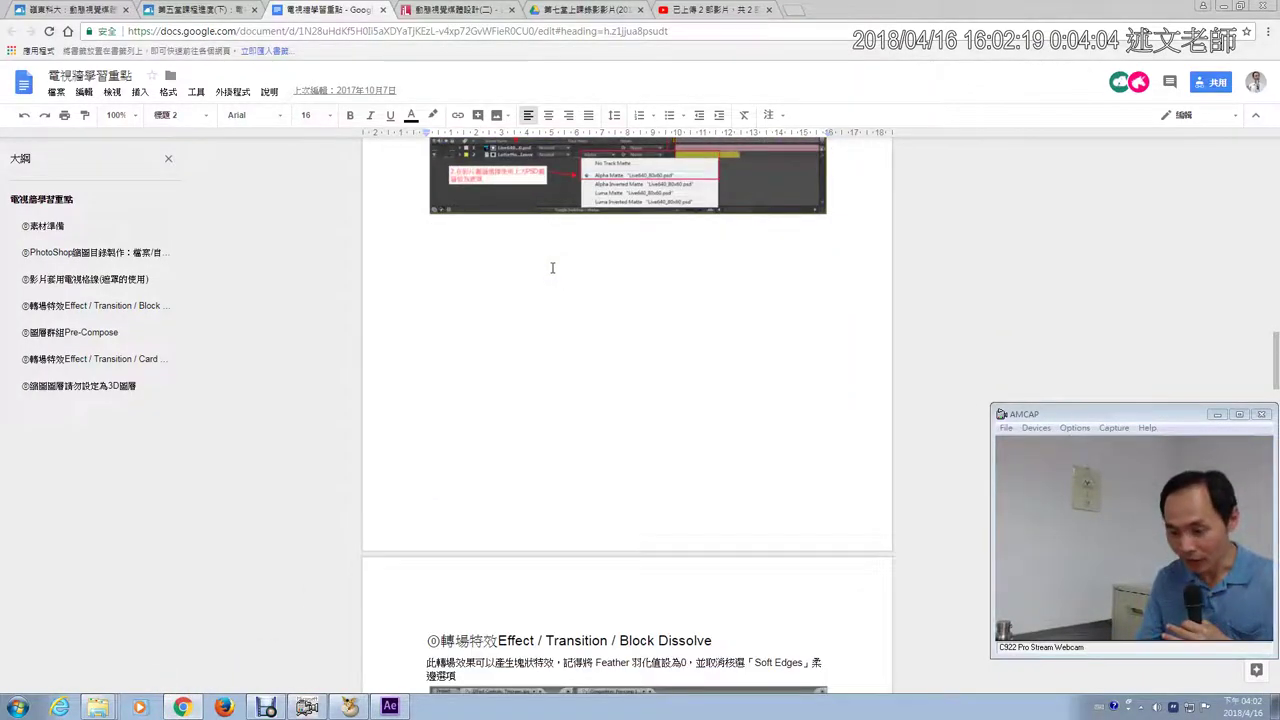
scroll(552, 268, "up", 4)
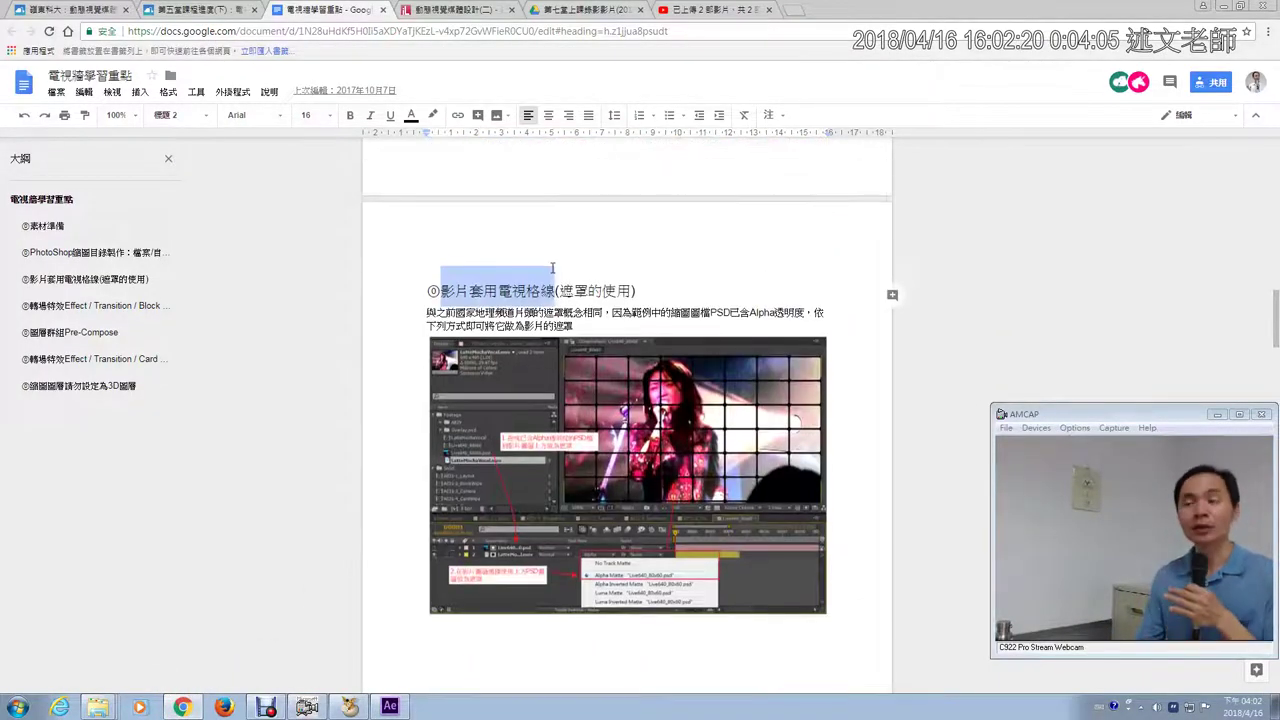
Step: Switch back to After Effects and set the video.wmv layer to No Track Matte
left_click(391, 708)
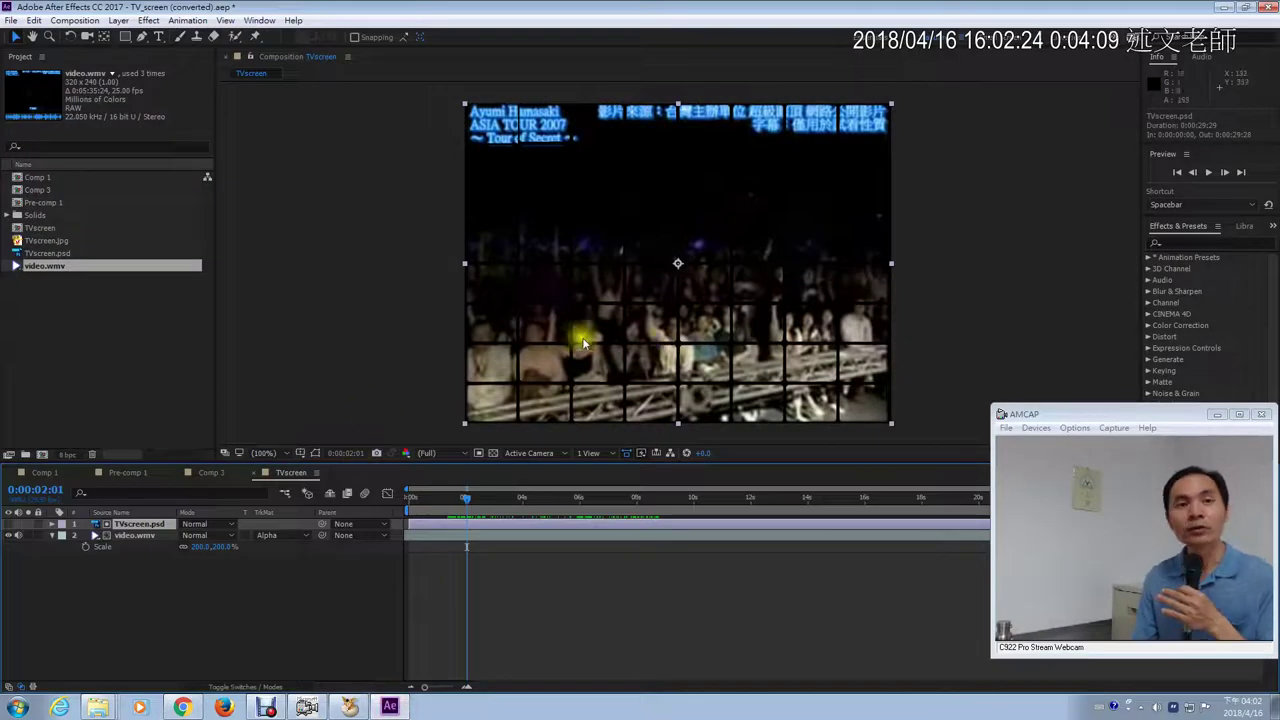
left_click(262, 540)
left_click(284, 537)
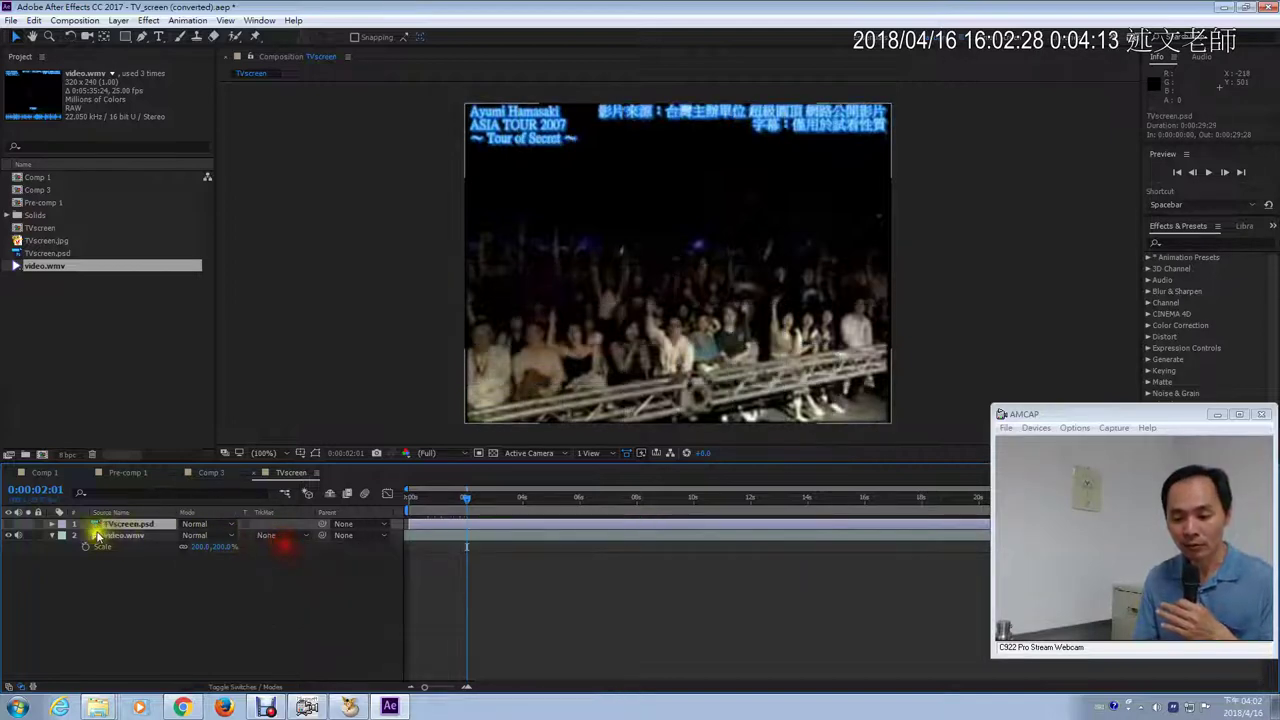
Step: Apply the Generate > Grid effect to the video.wmv layer
left_click(115, 535)
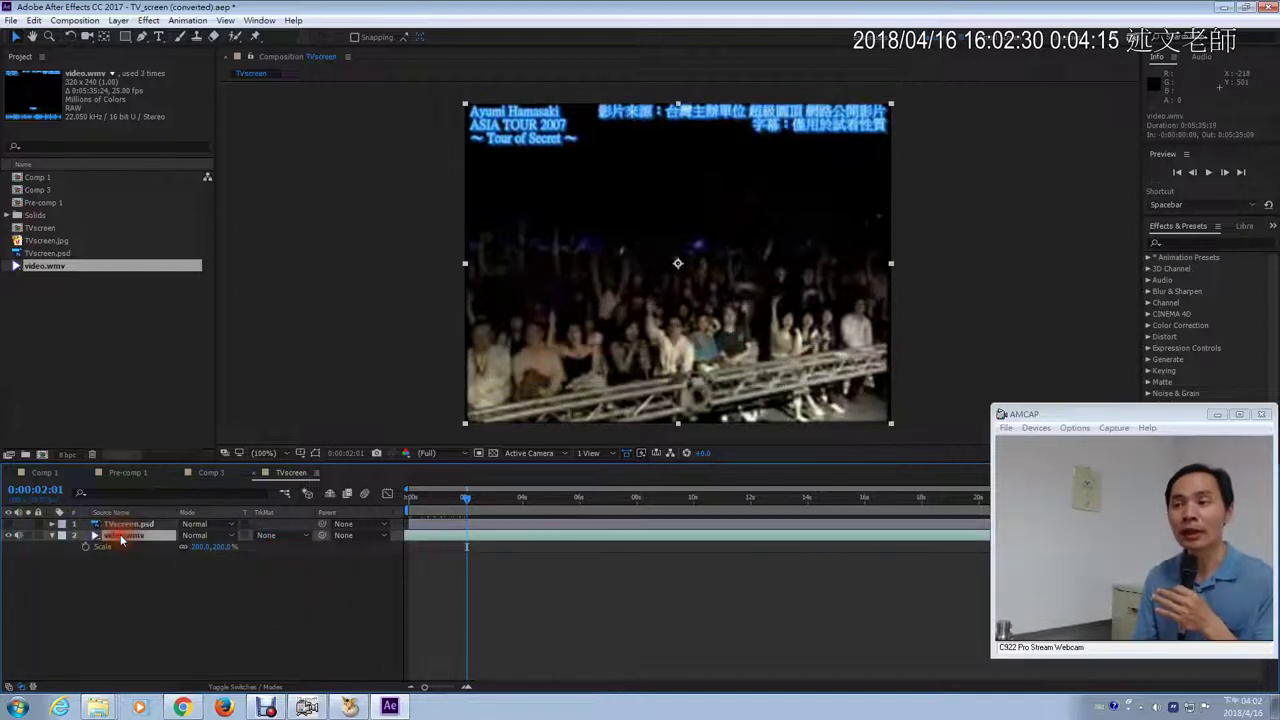
left_click(147, 21)
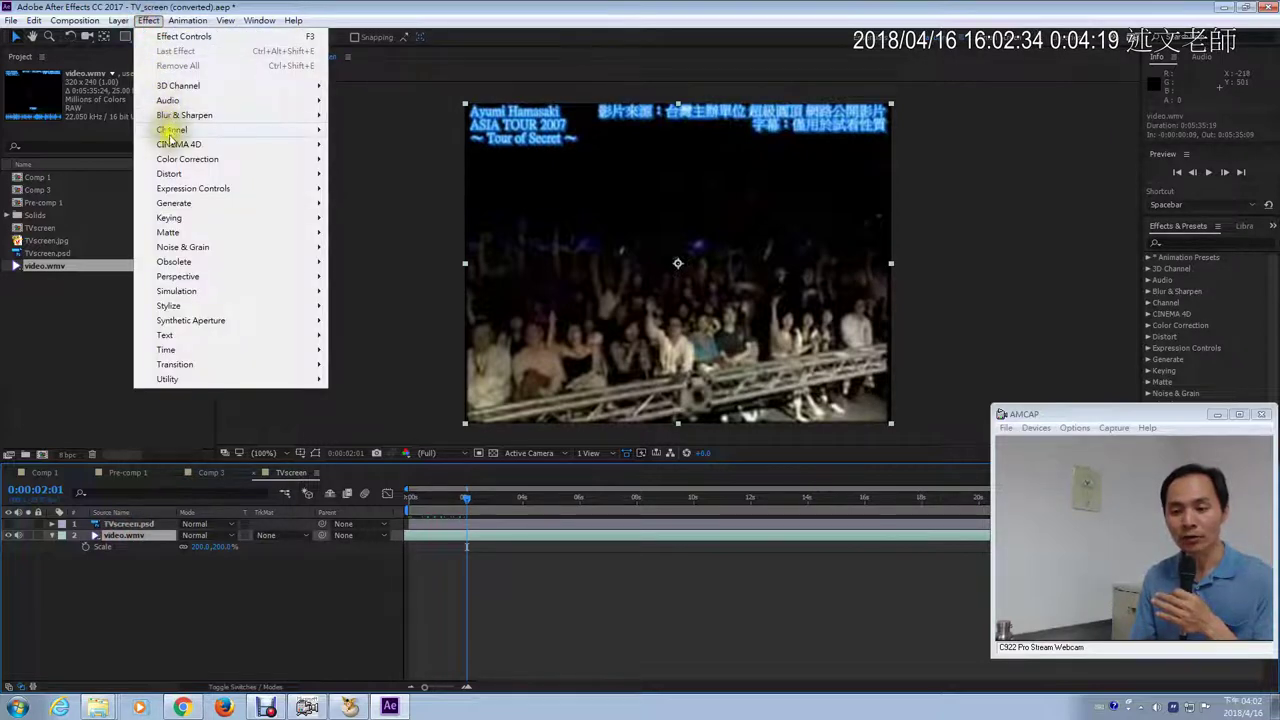
mouse_move(186, 207)
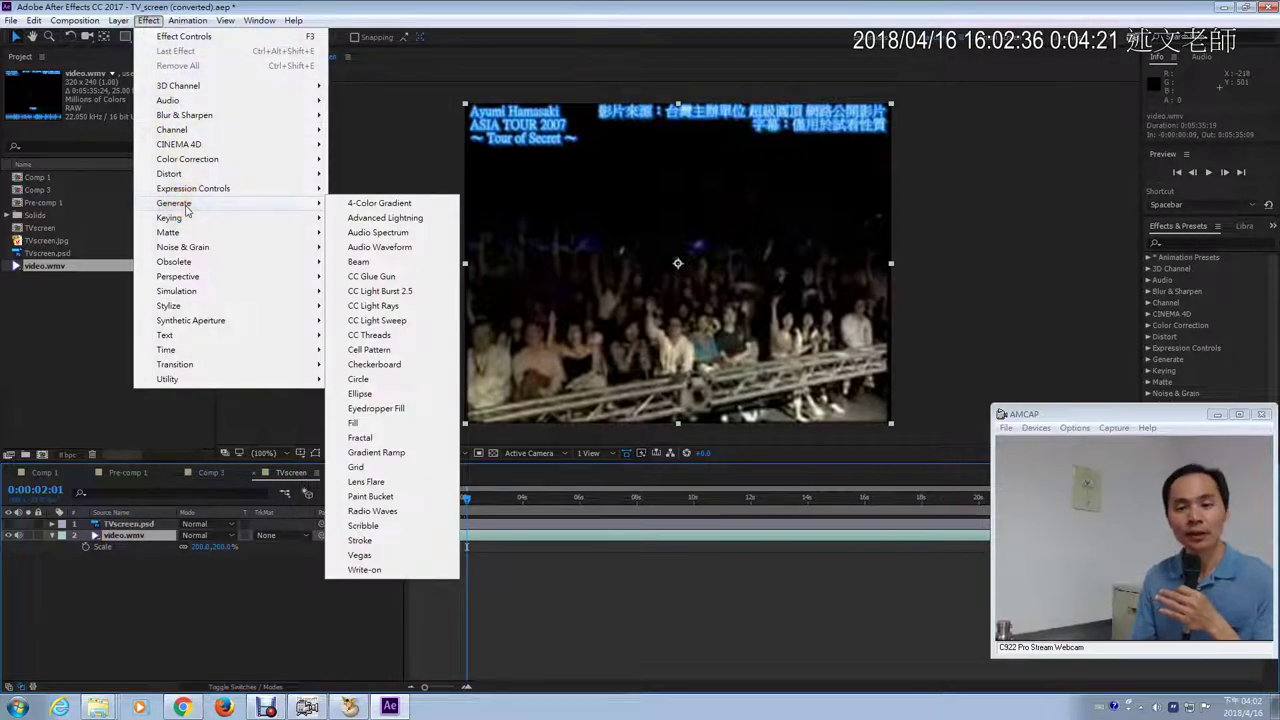
left_click(358, 467)
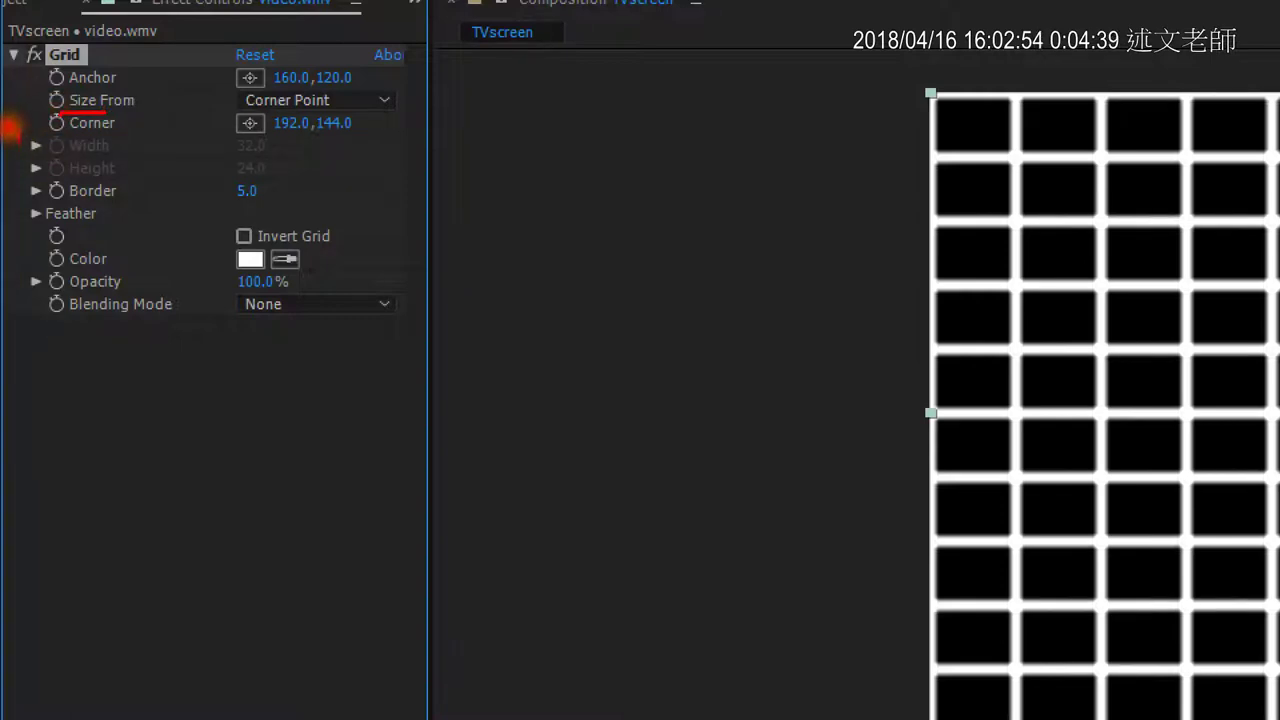
left_click_drag(18, 128, 18, 182)
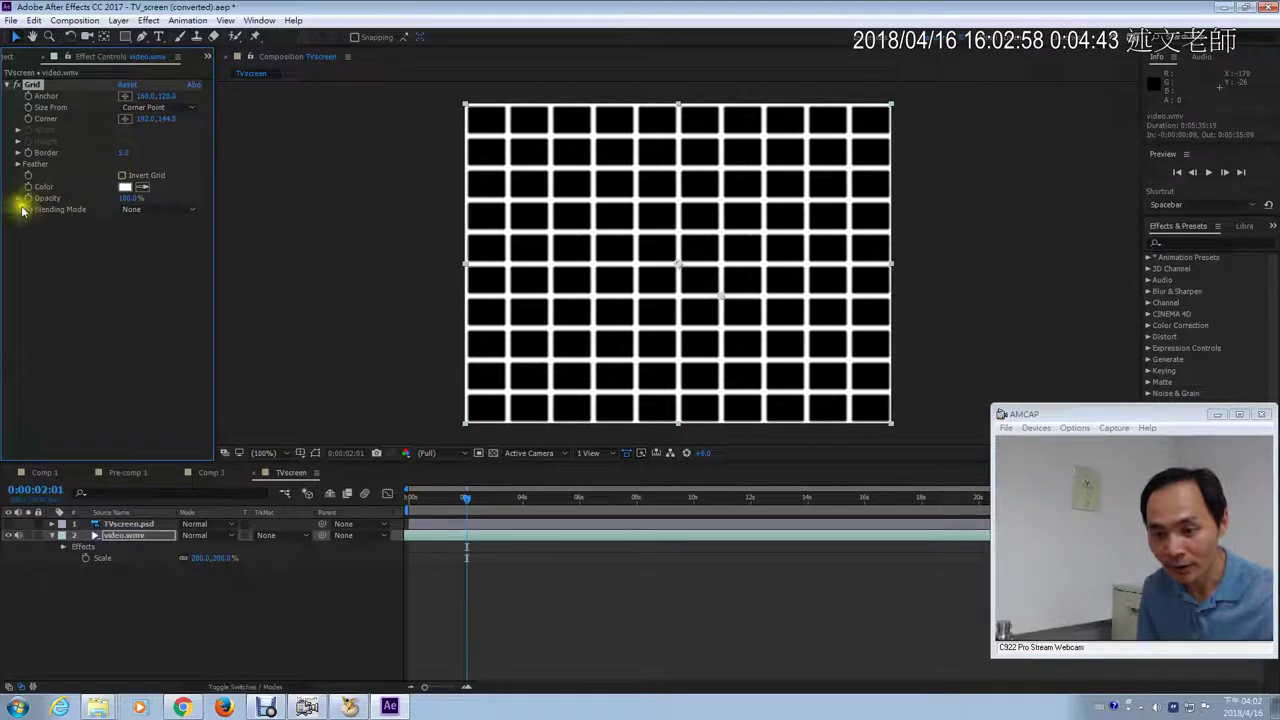
Step: Set the Grid effect's Size From option to Width & Height Sliders and its width to 240
left_click(179, 108)
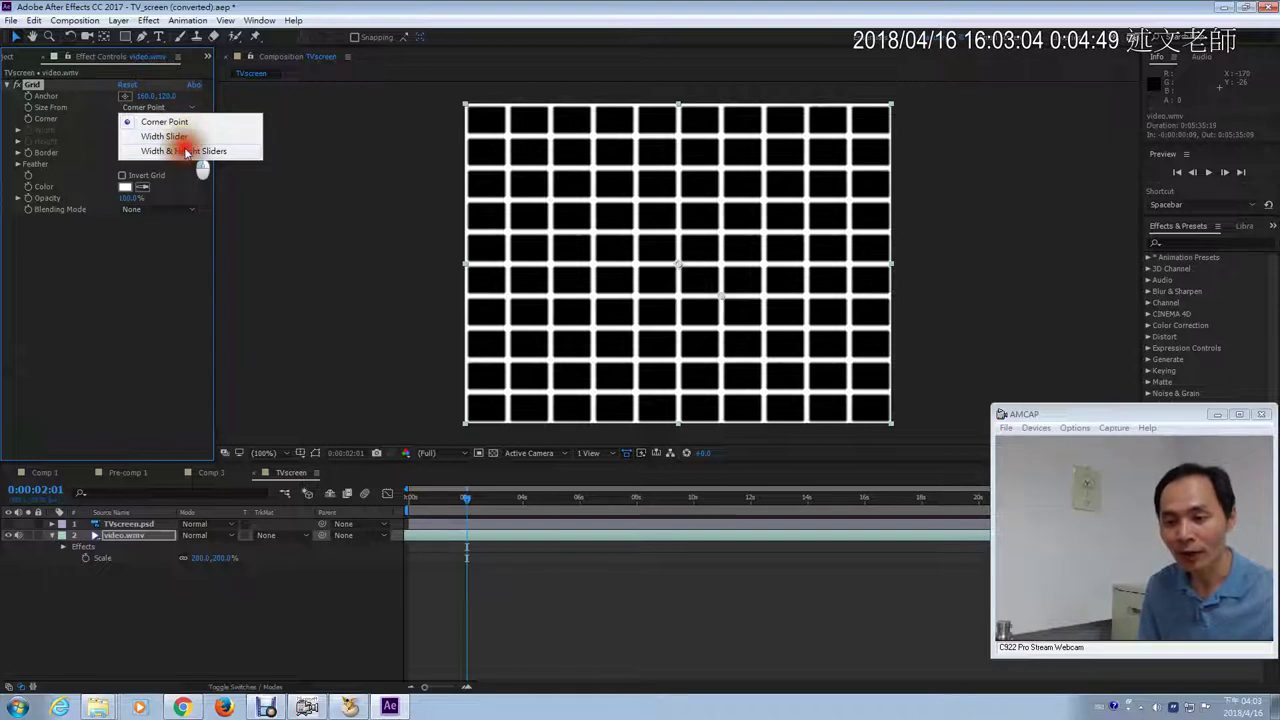
left_click(184, 150)
left_click(126, 130)
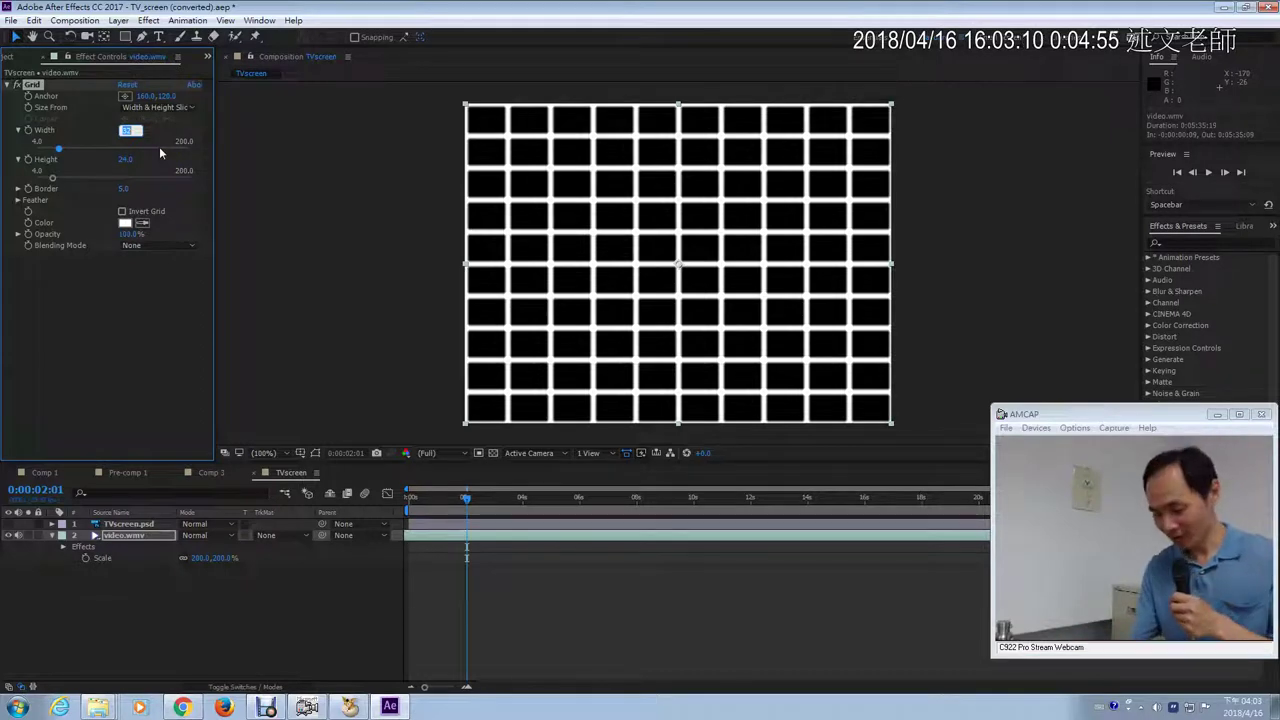
type("240")
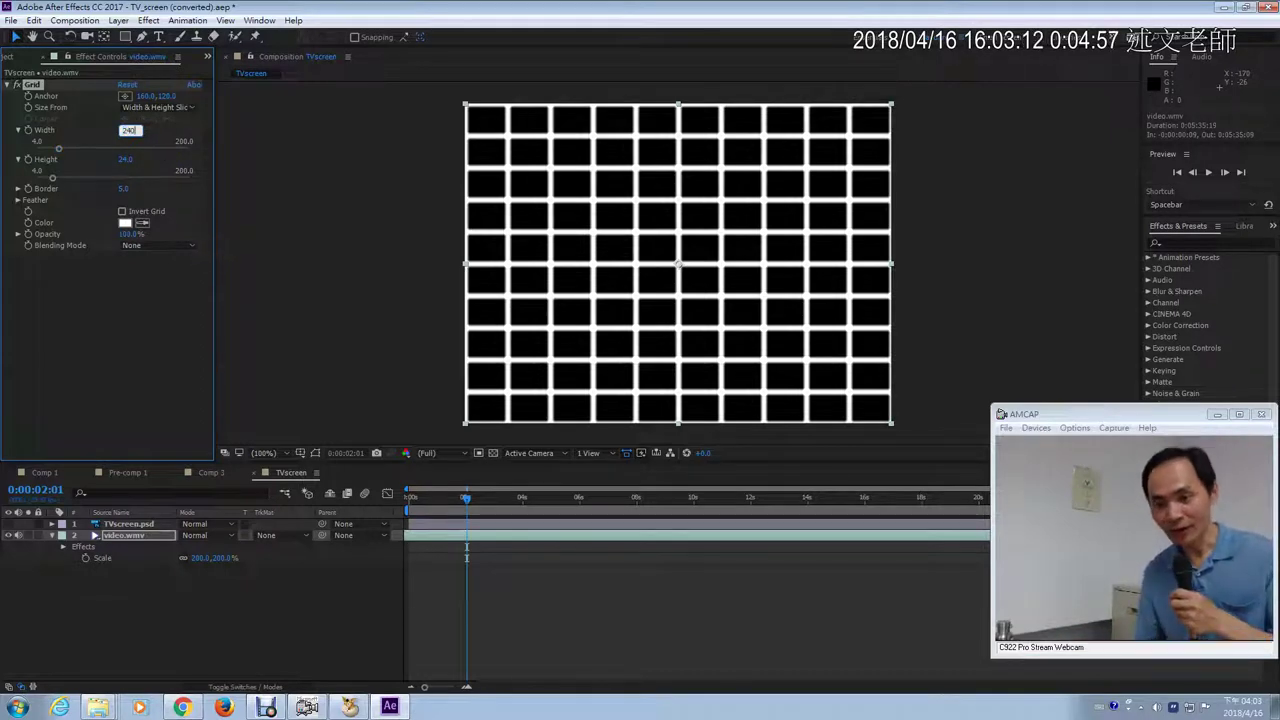
left_click(124, 187)
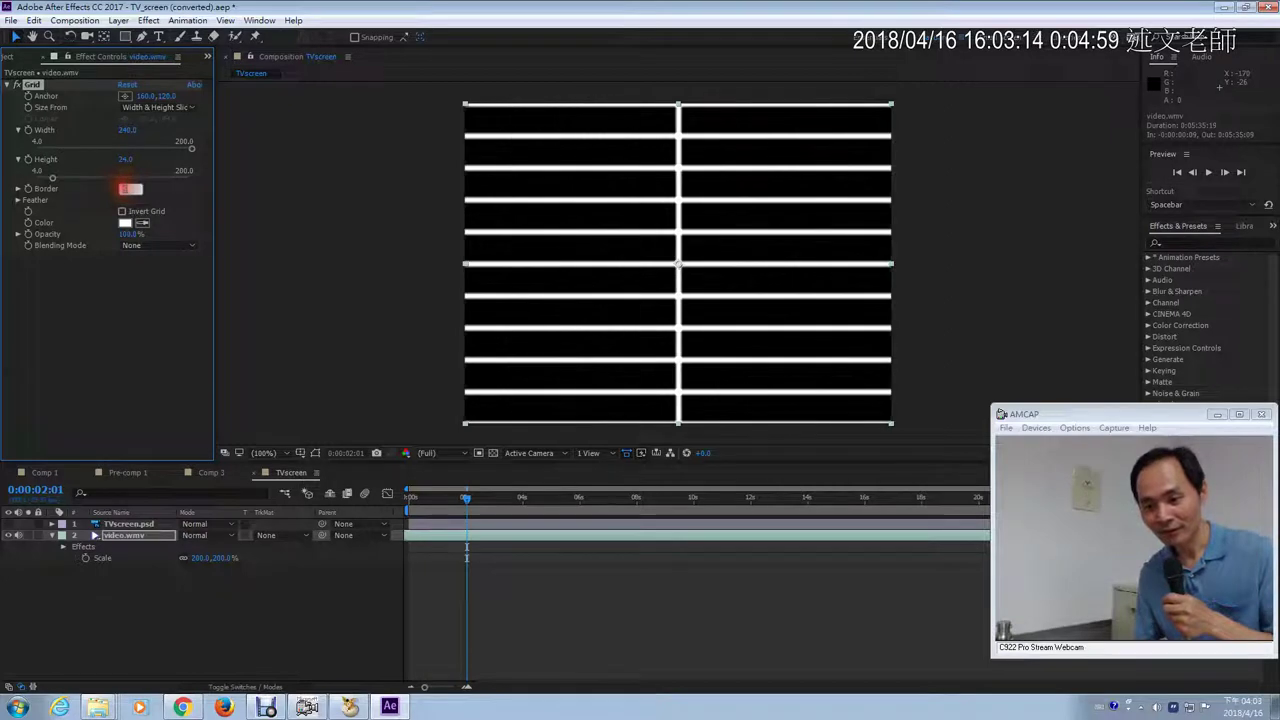
type("135")
key("Return")
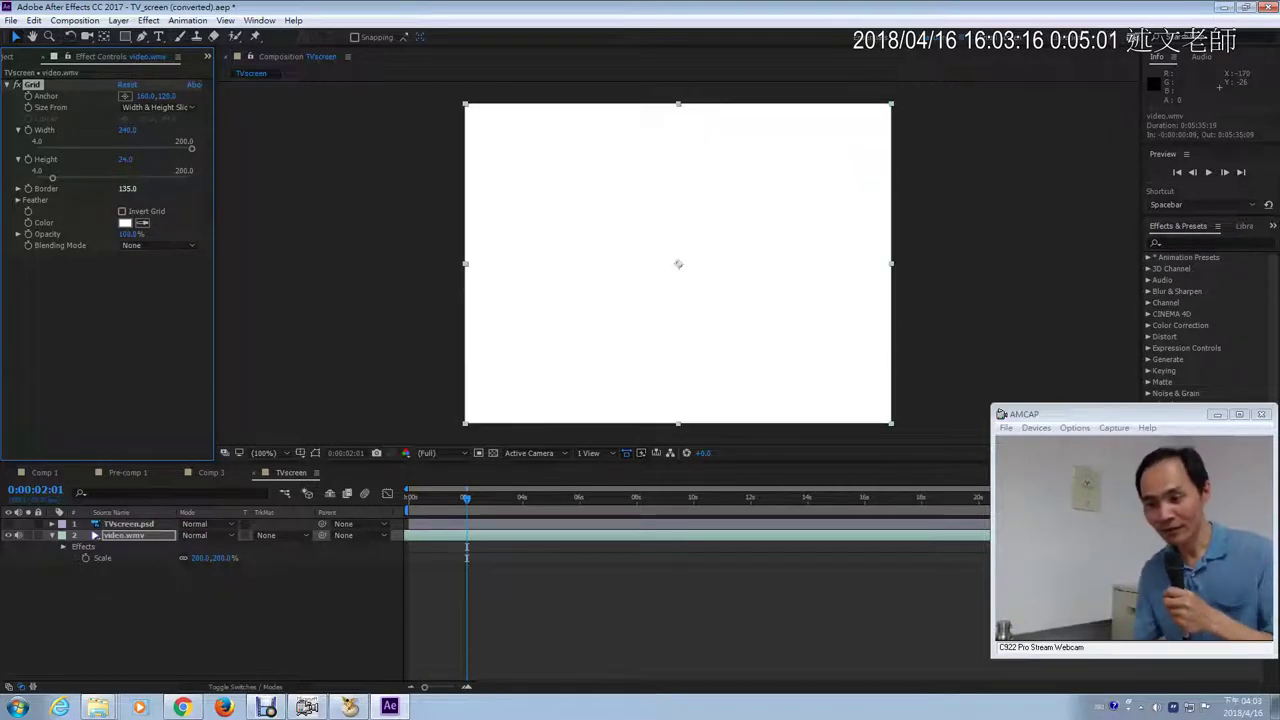
left_click(148, 203)
left_click(127, 189)
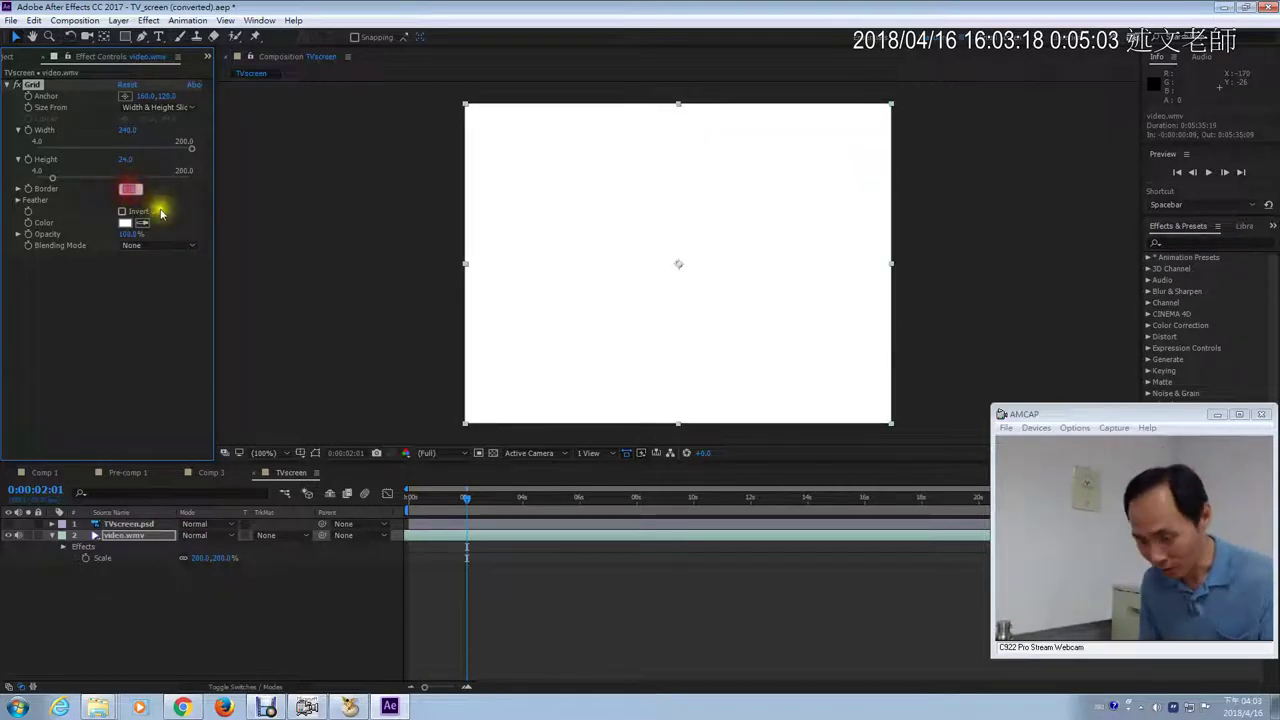
type("5")
Step: Set the Grid effect's height to 135, and try smaller cells about 22.1 high and 26.4 wide
left_click(166, 202)
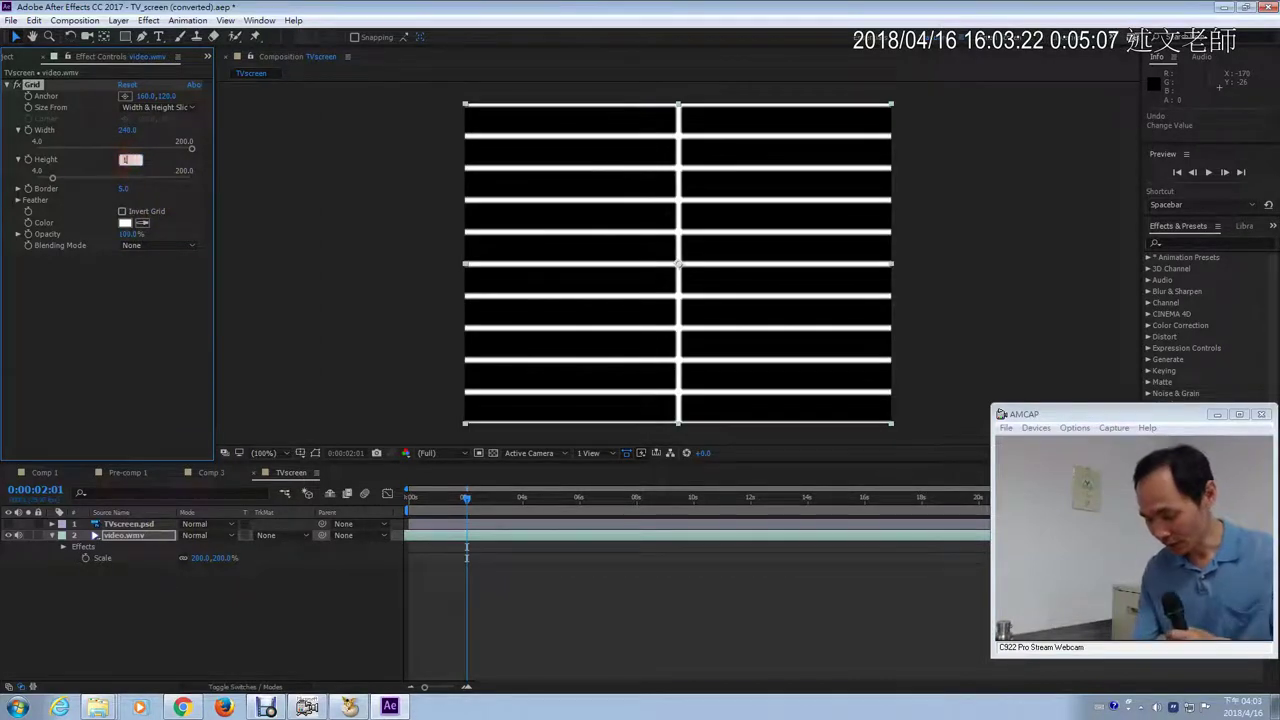
type("35")
key("Return")
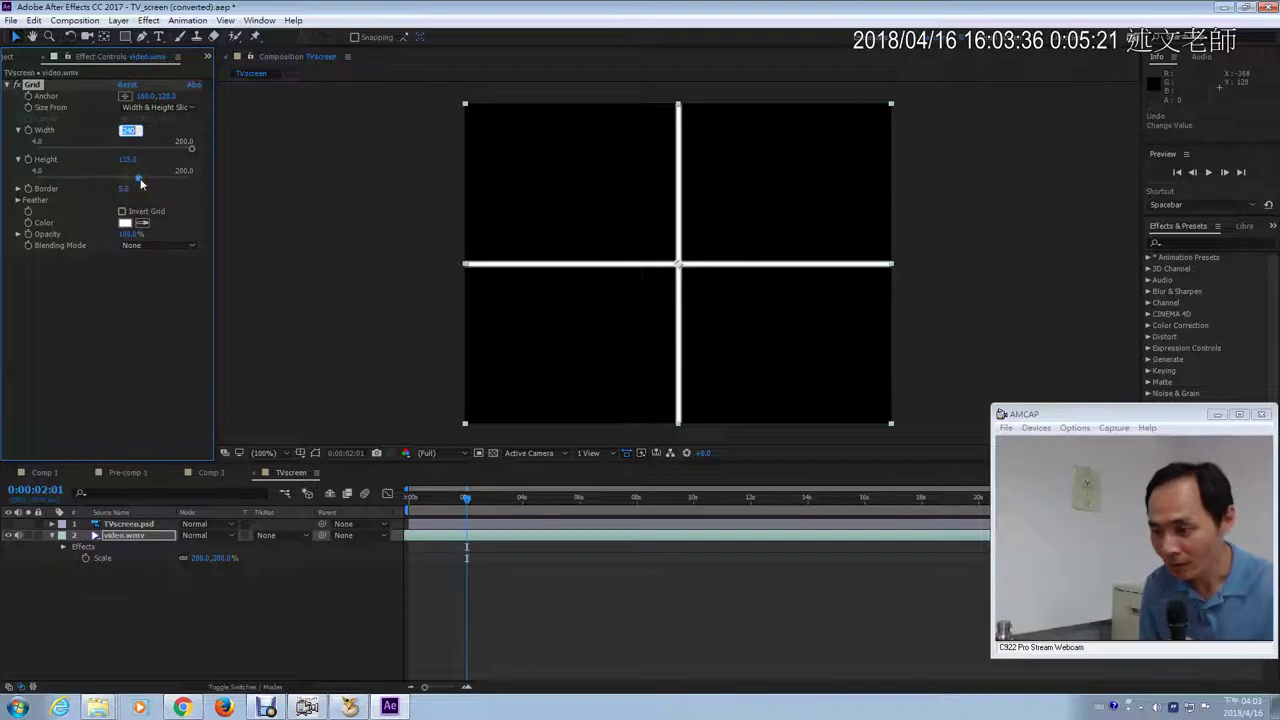
left_click_drag(140, 178, 51, 191)
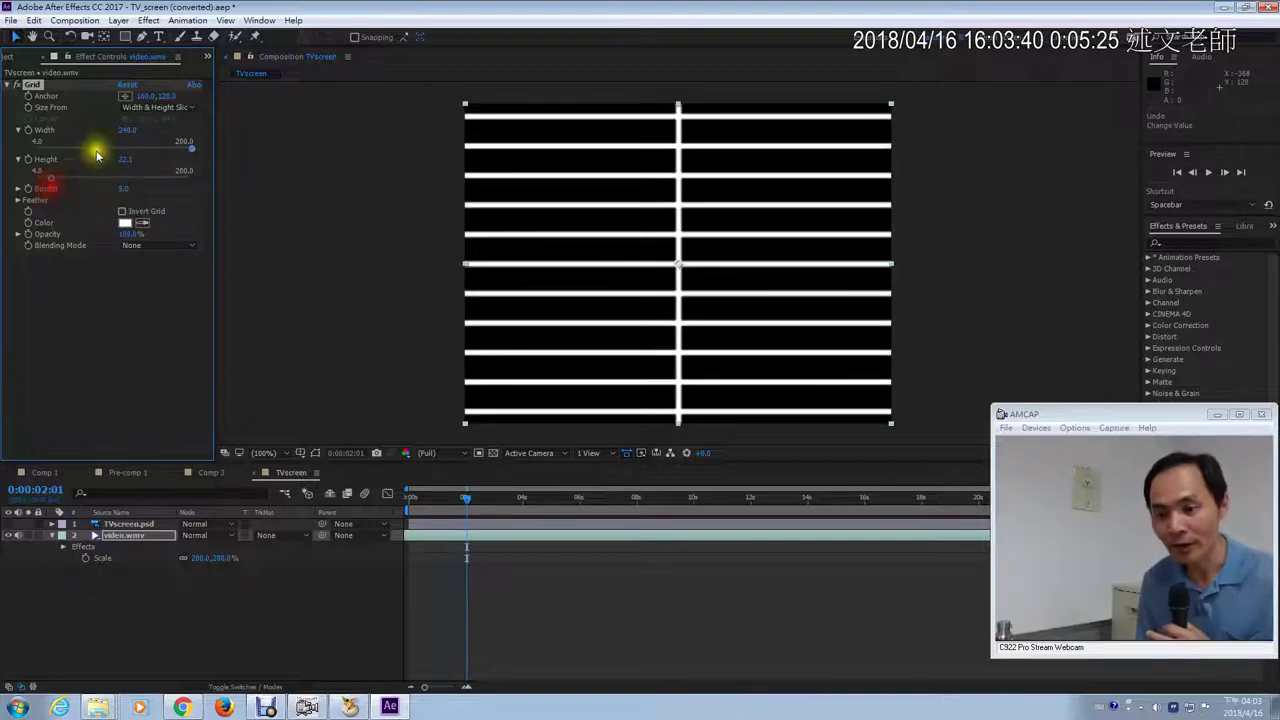
left_click_drag(177, 151, 55, 165)
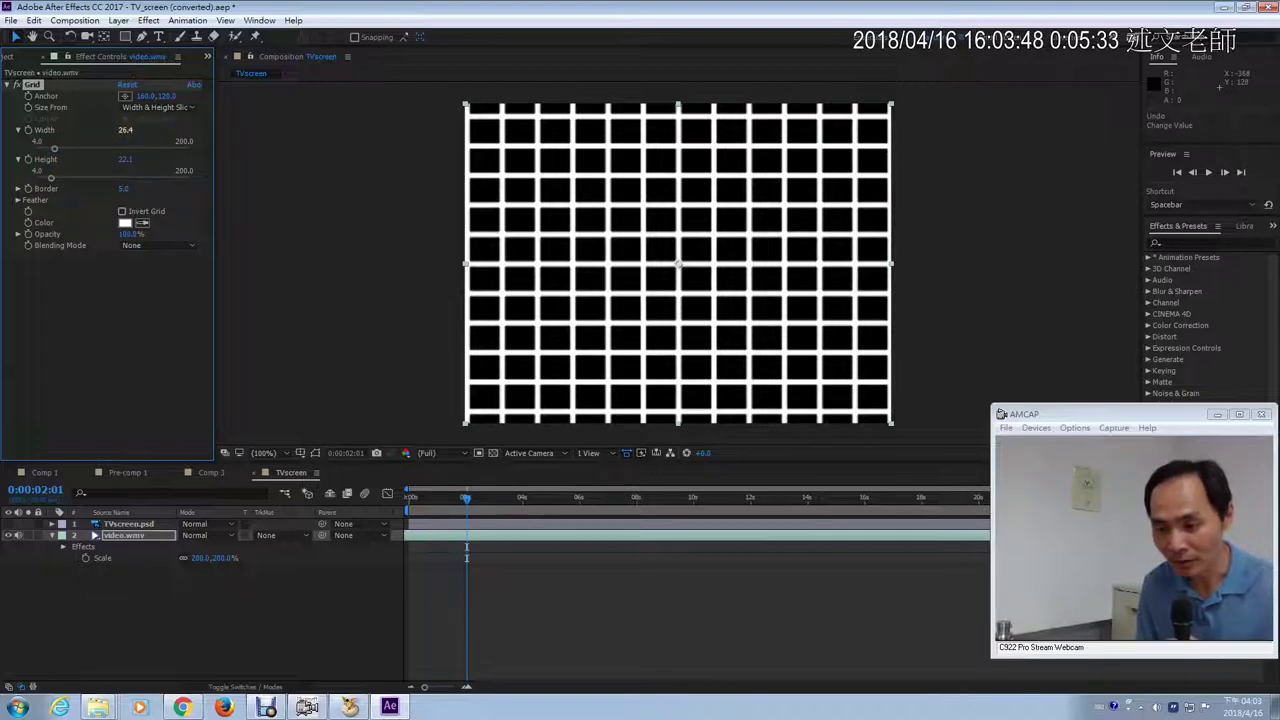
Step: Set the Grid effect's width to 80 and its height to 60
left_click(133, 130)
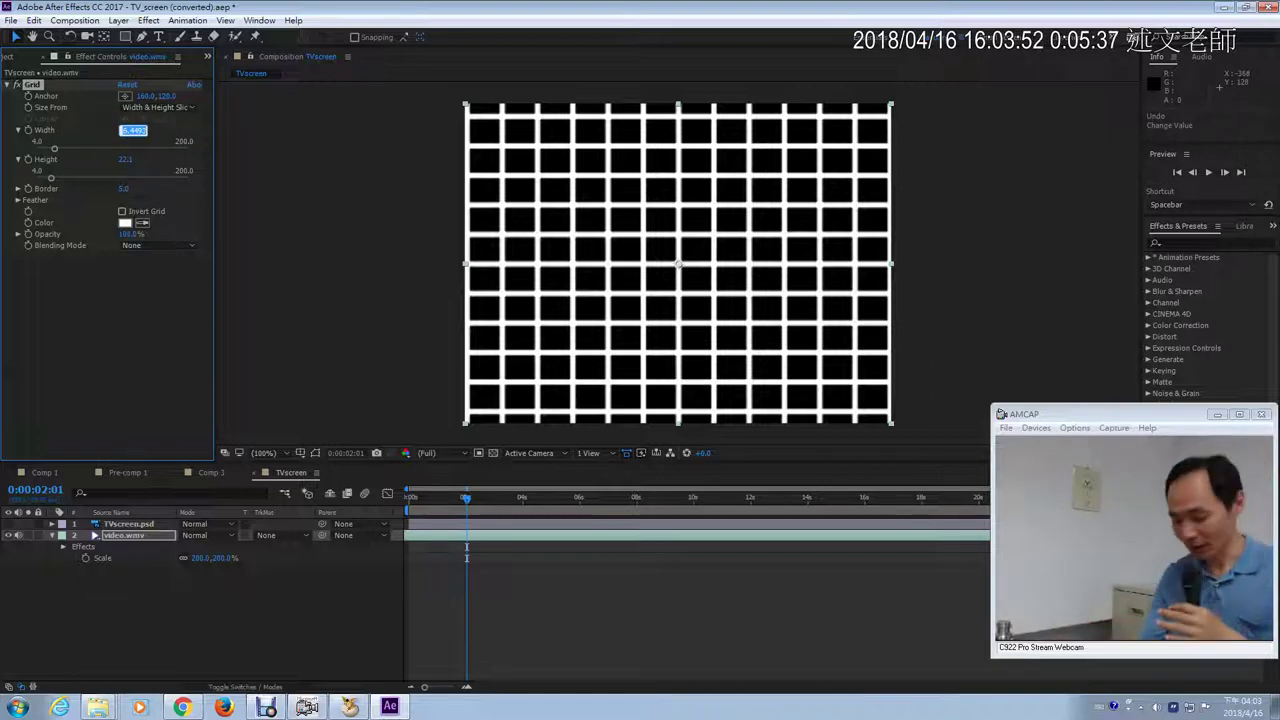
key("Return")
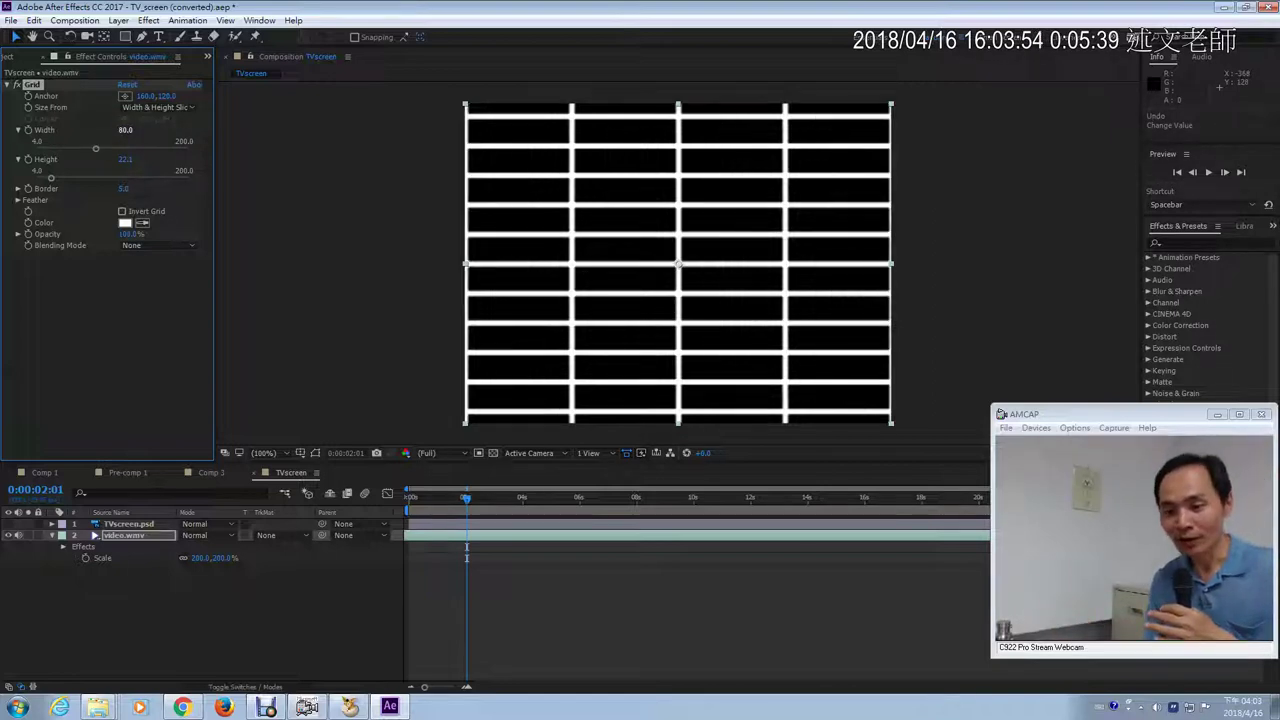
left_click(133, 160)
key("Return")
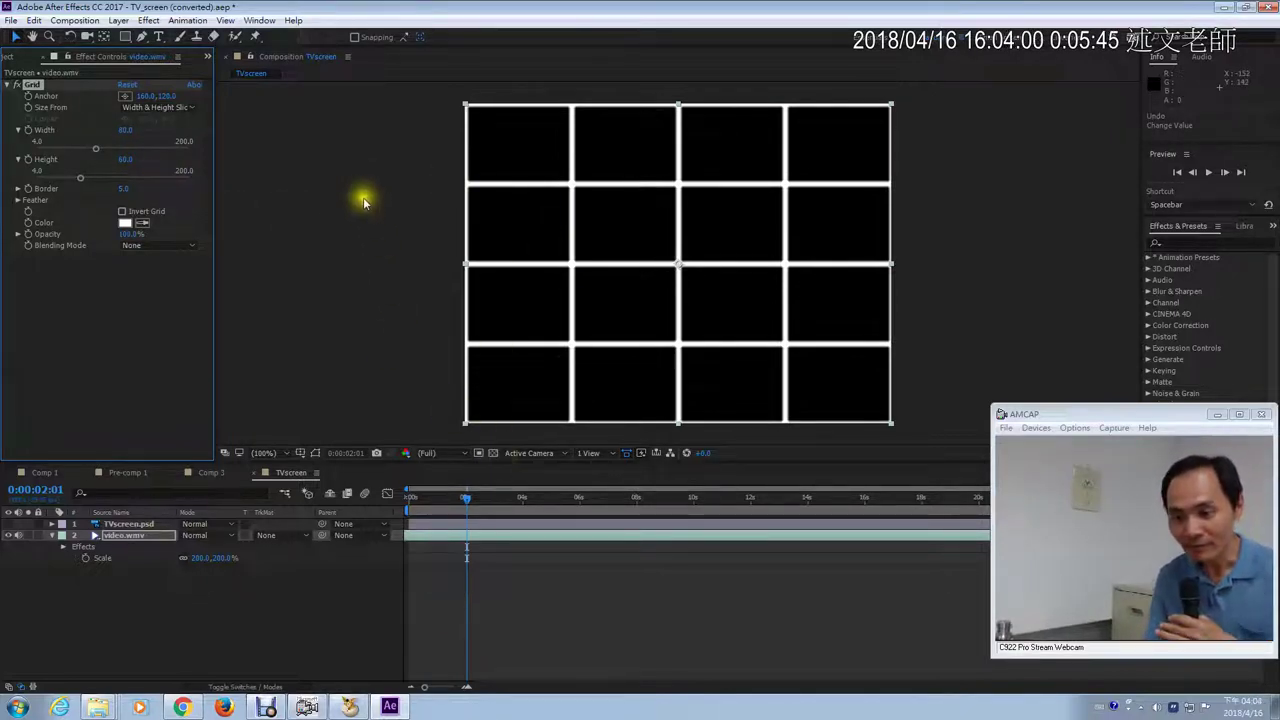
Step: Compare the dimensions of the video.wmv footage and the TVscreen composition with the Grid effect's cell size
left_click(130, 524)
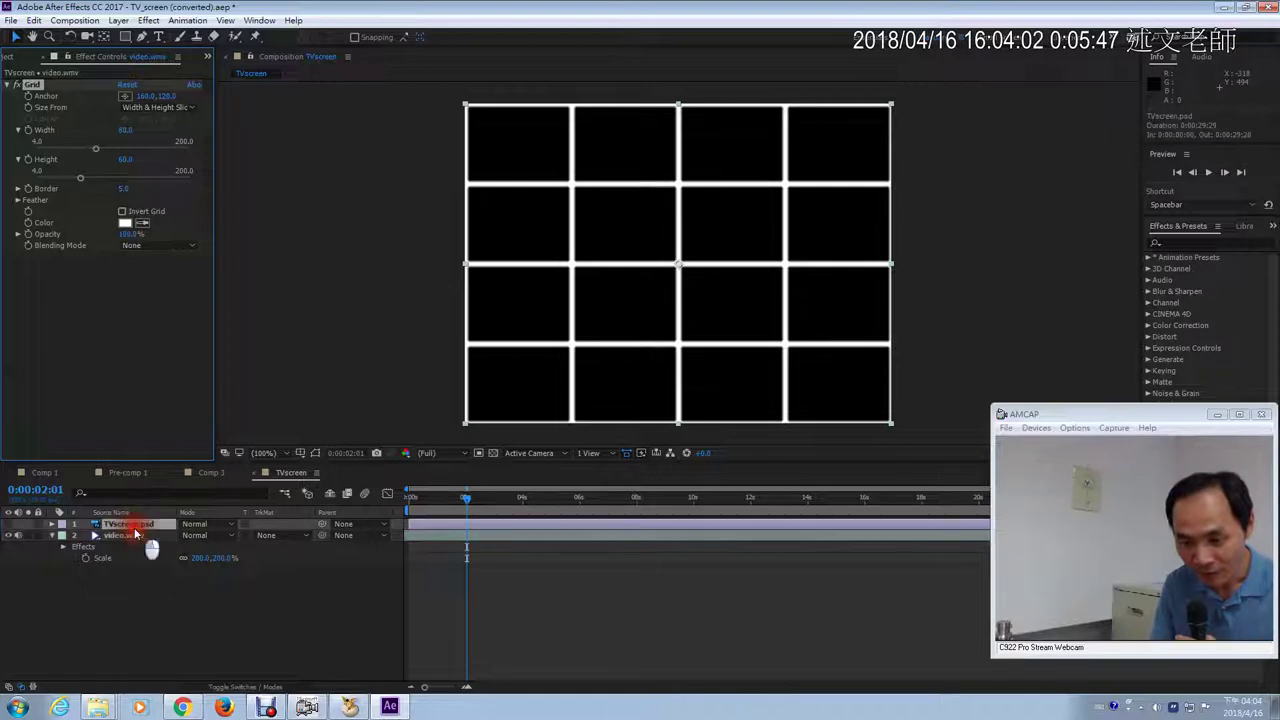
left_click(120, 536)
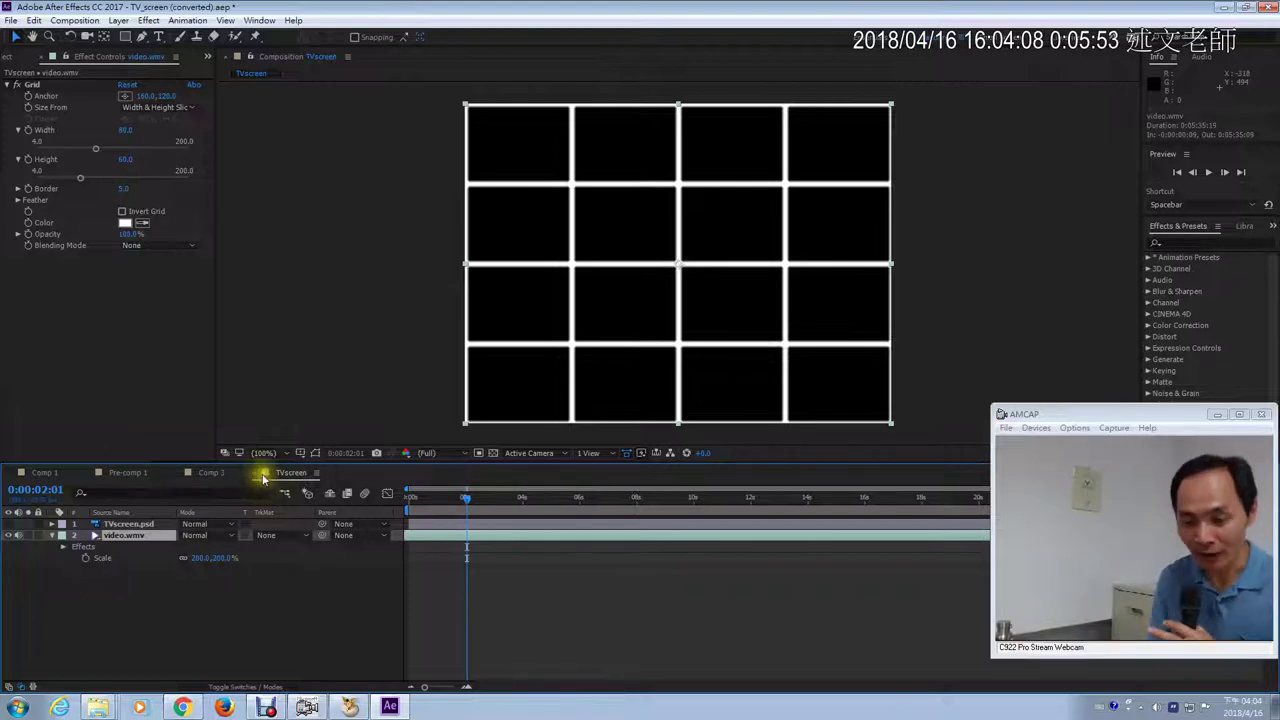
left_click(137, 524)
left_click(126, 535)
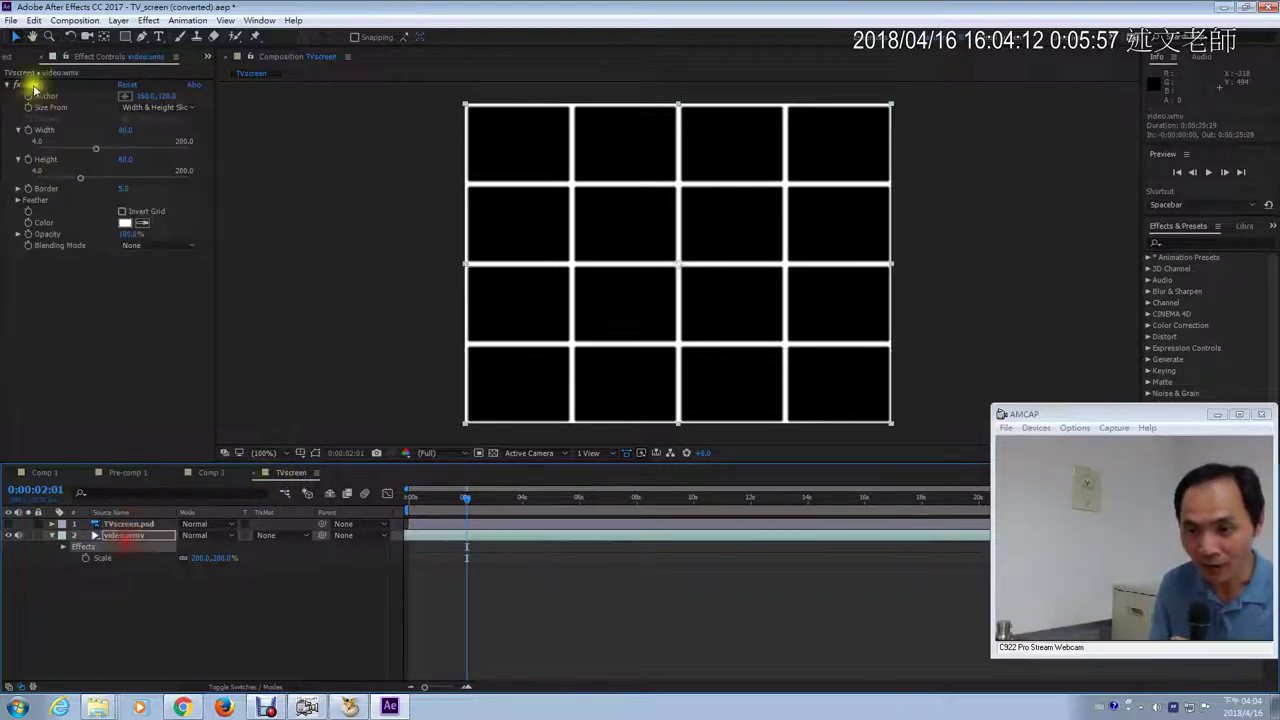
left_click(10, 56)
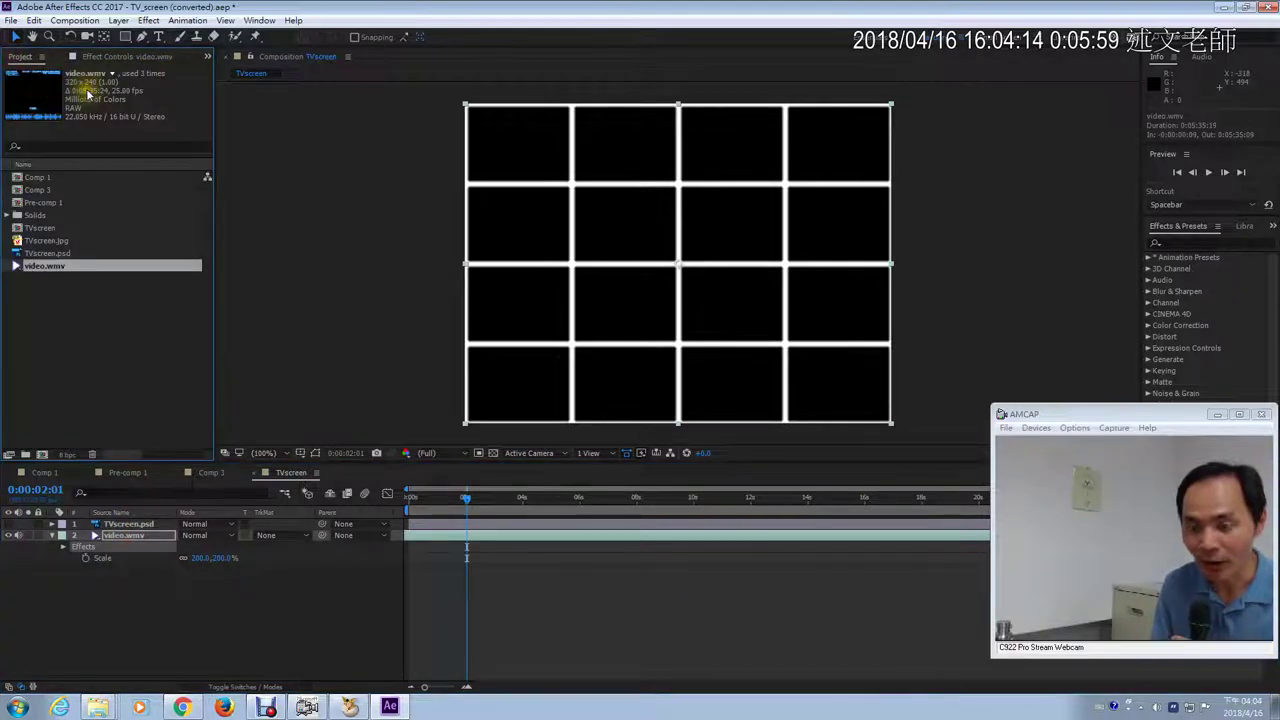
left_click(40, 229)
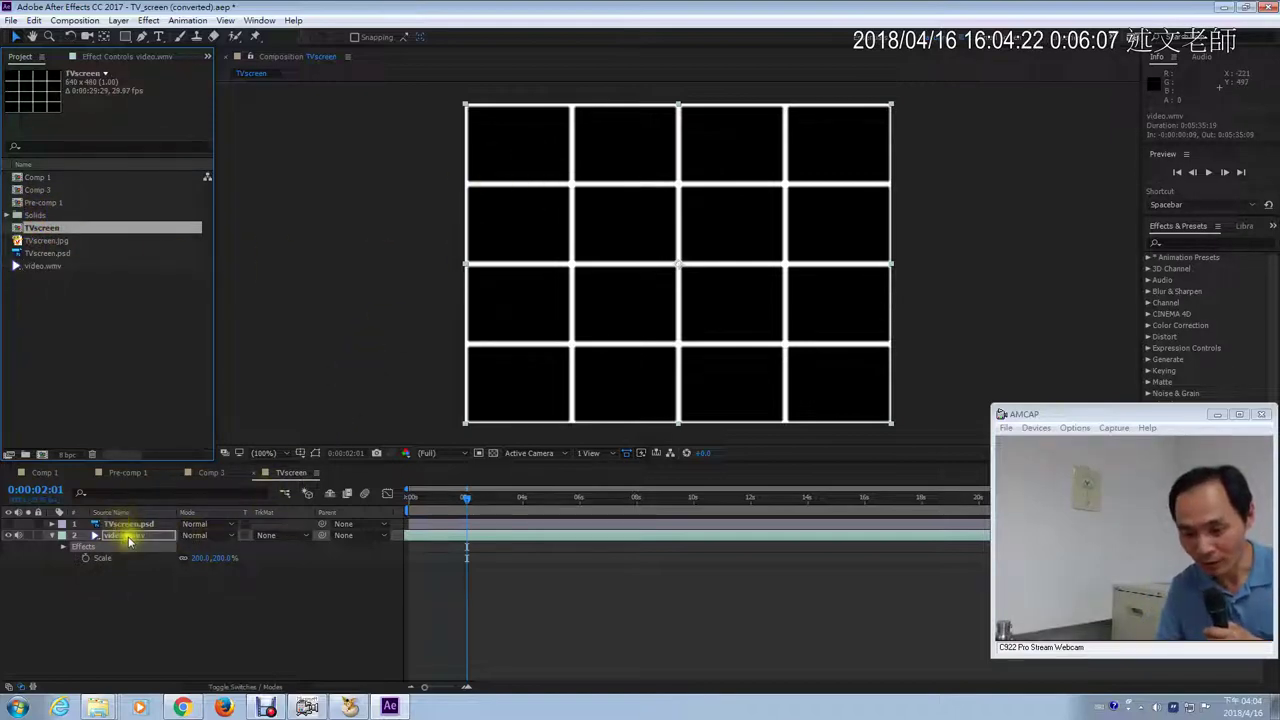
left_click(128, 535)
left_click(122, 57)
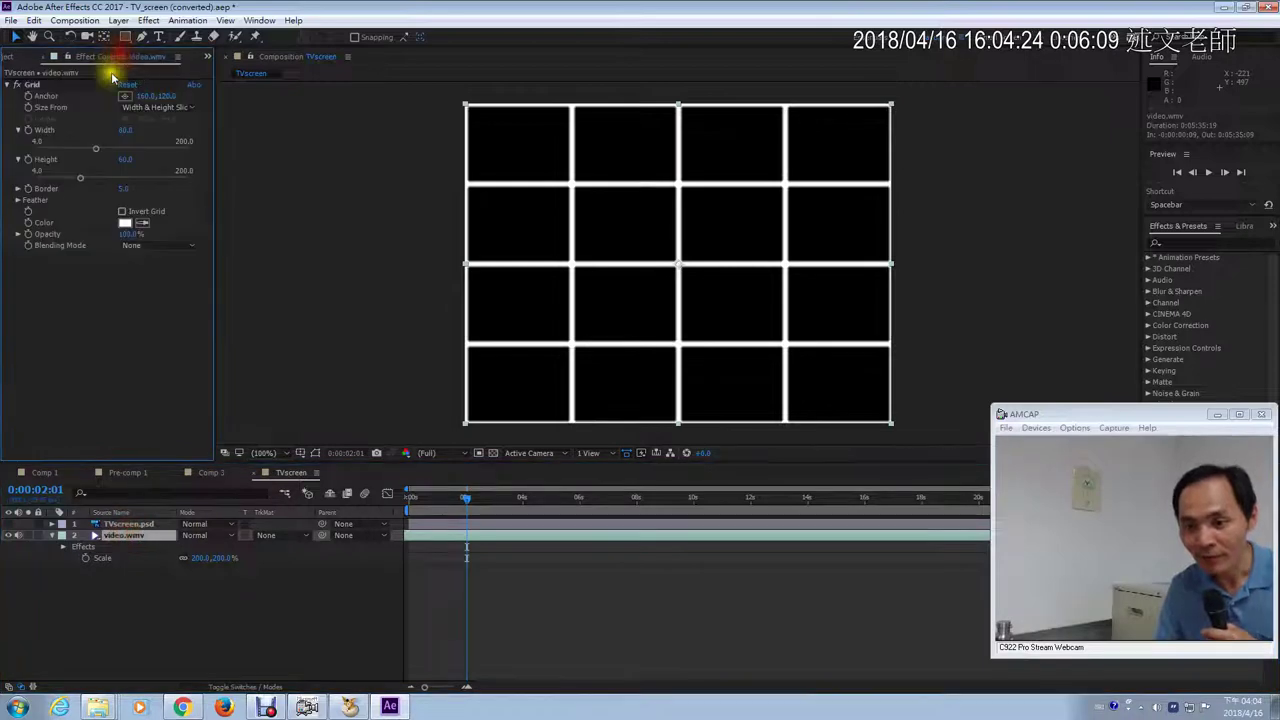
left_click(96, 151)
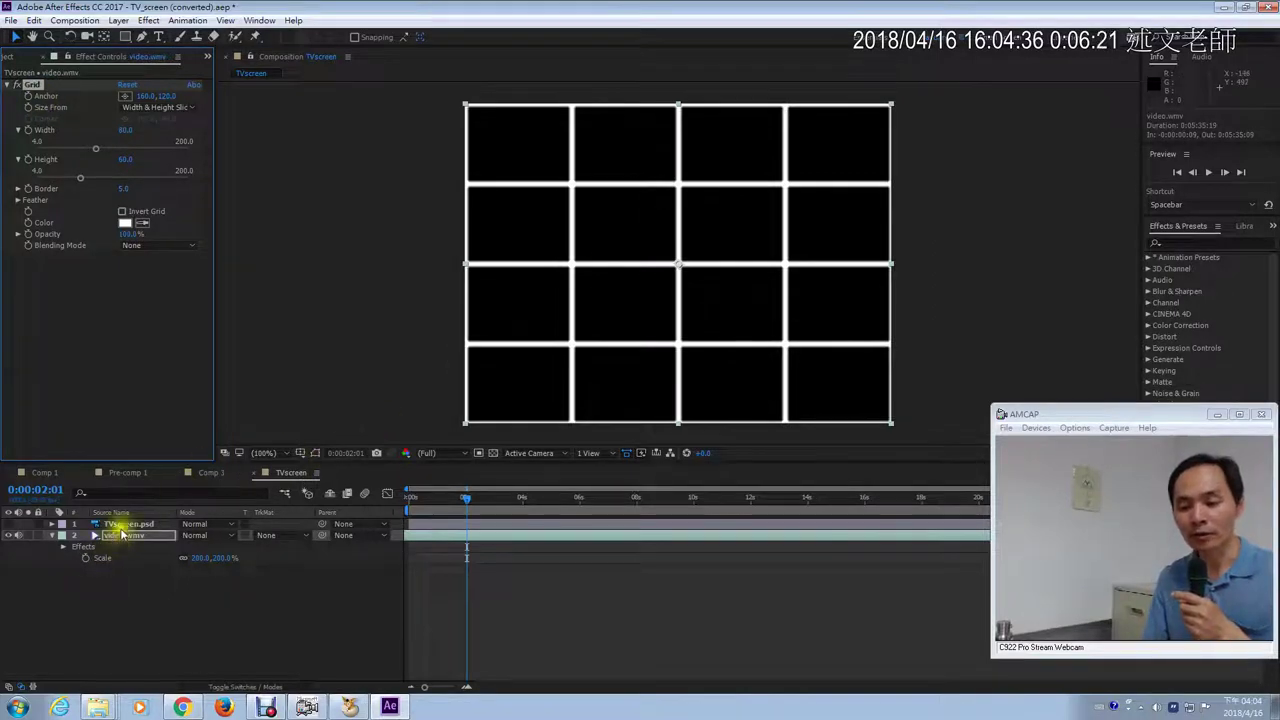
Step: Try inverting the Grid effect on the video.wmv layer, leaving its blending mode at None
left_click(128, 246)
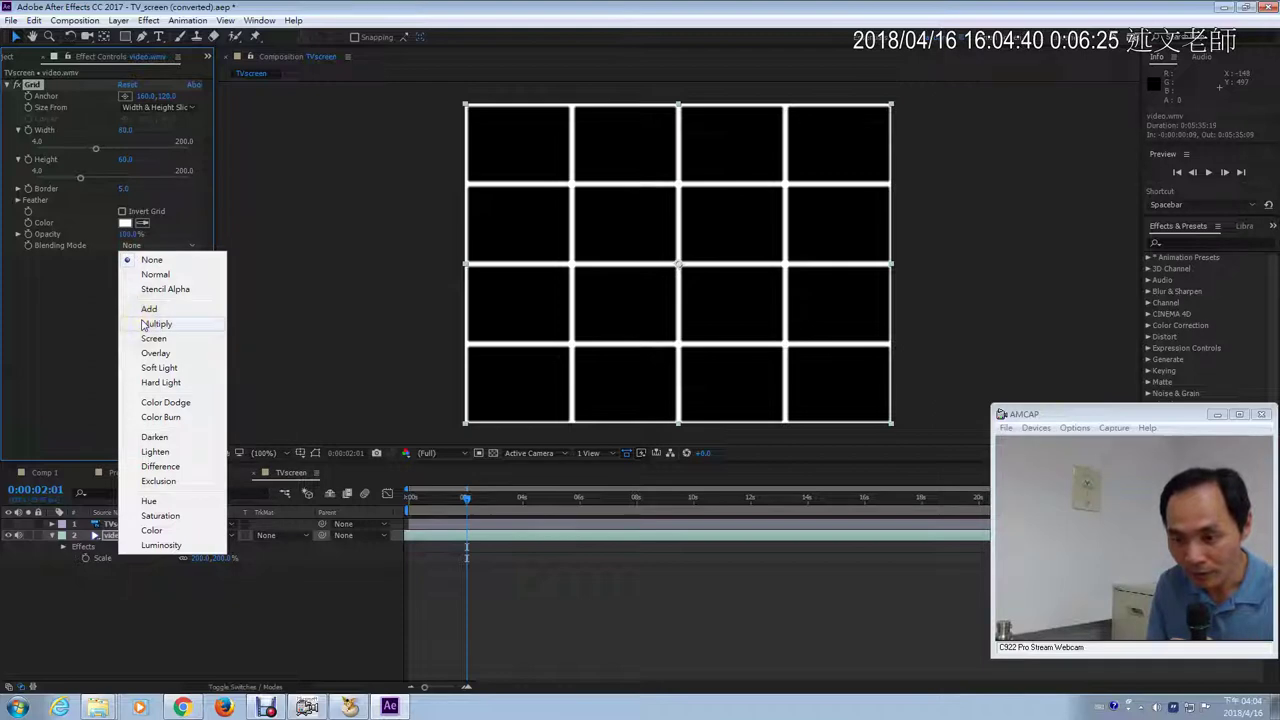
left_click(123, 217)
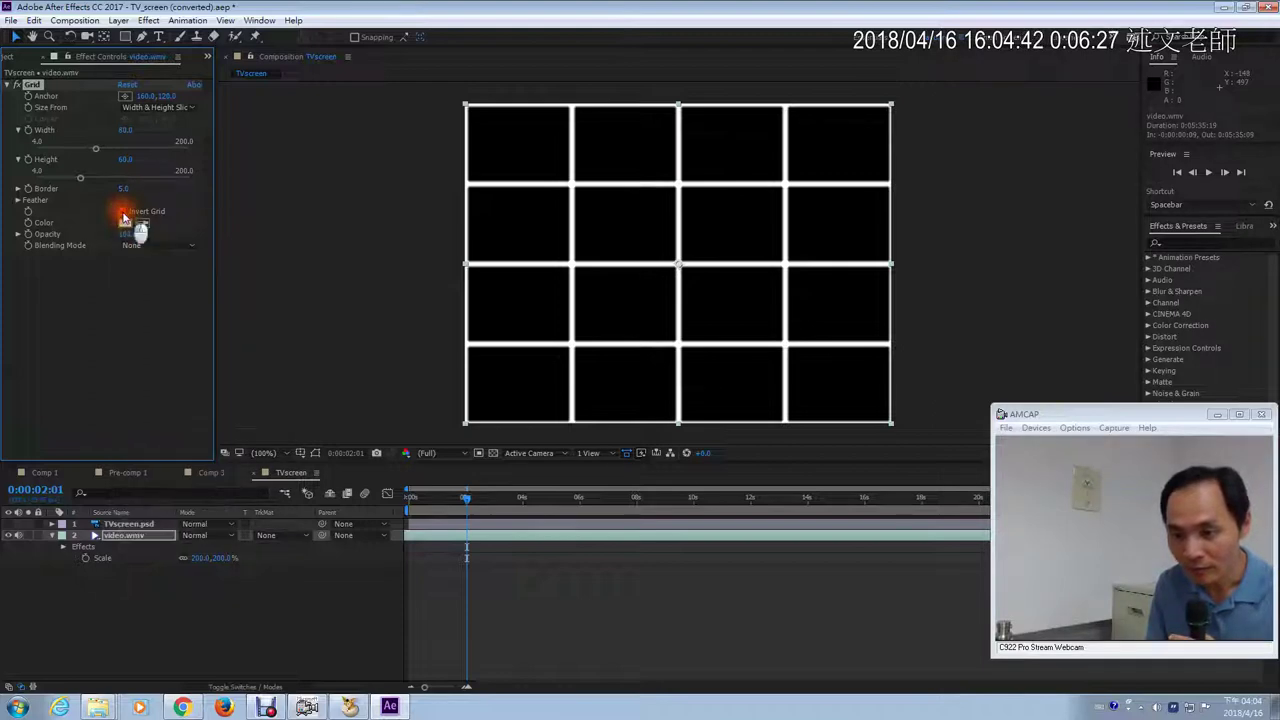
left_click(123, 213)
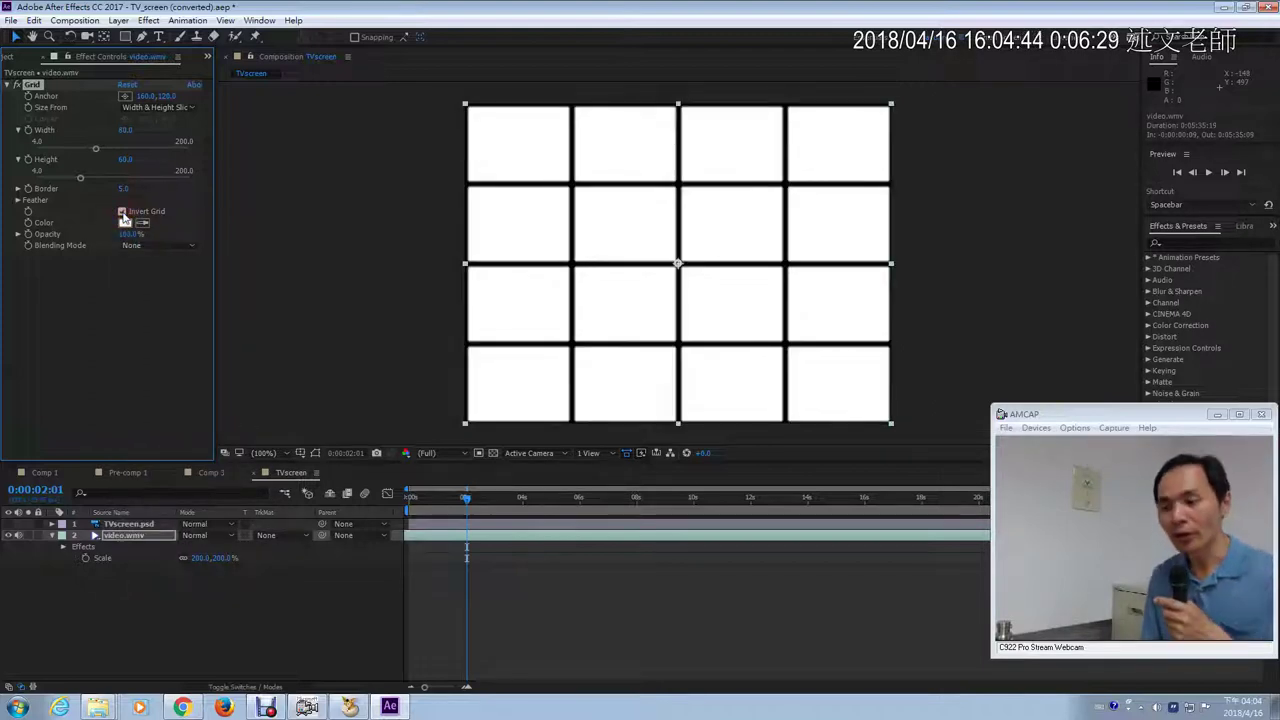
left_click(122, 212)
left_click(122, 212)
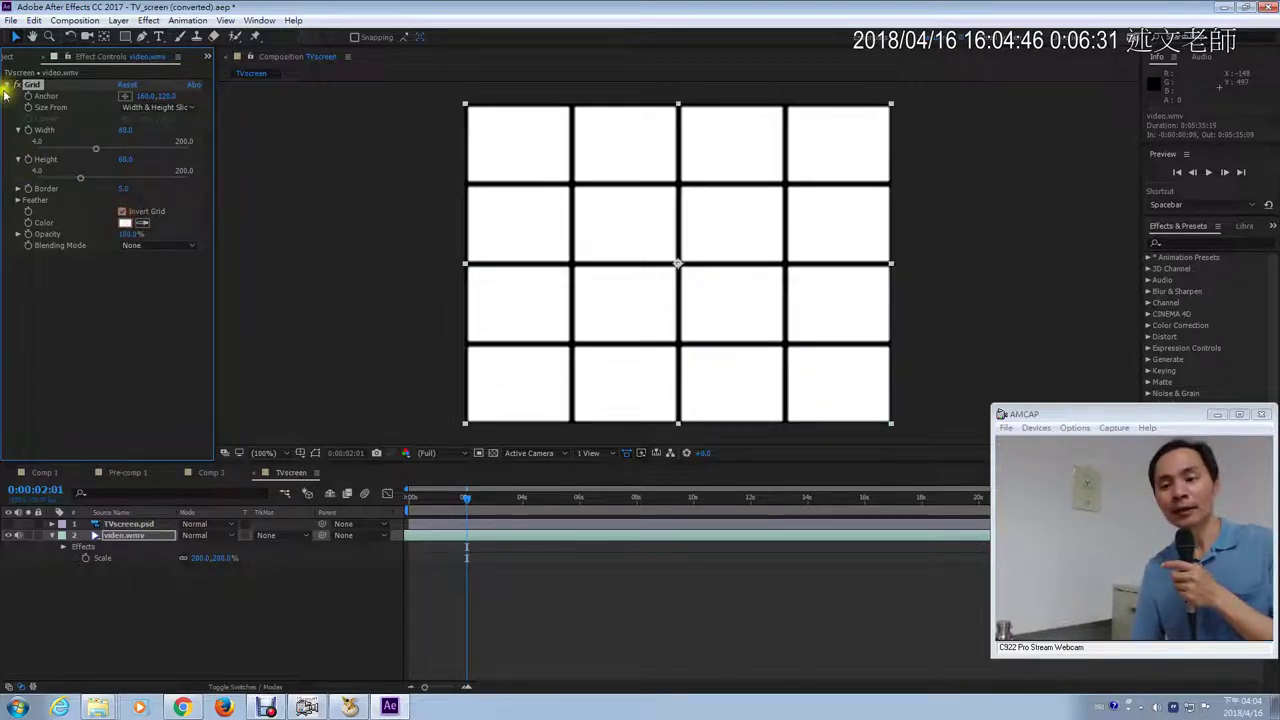
Step: Delete the Grid effect from the video.wmv layer and set the layer's track matte to Alpha Matte "TVscreen.psd"
left_click(36, 88)
key("Delete")
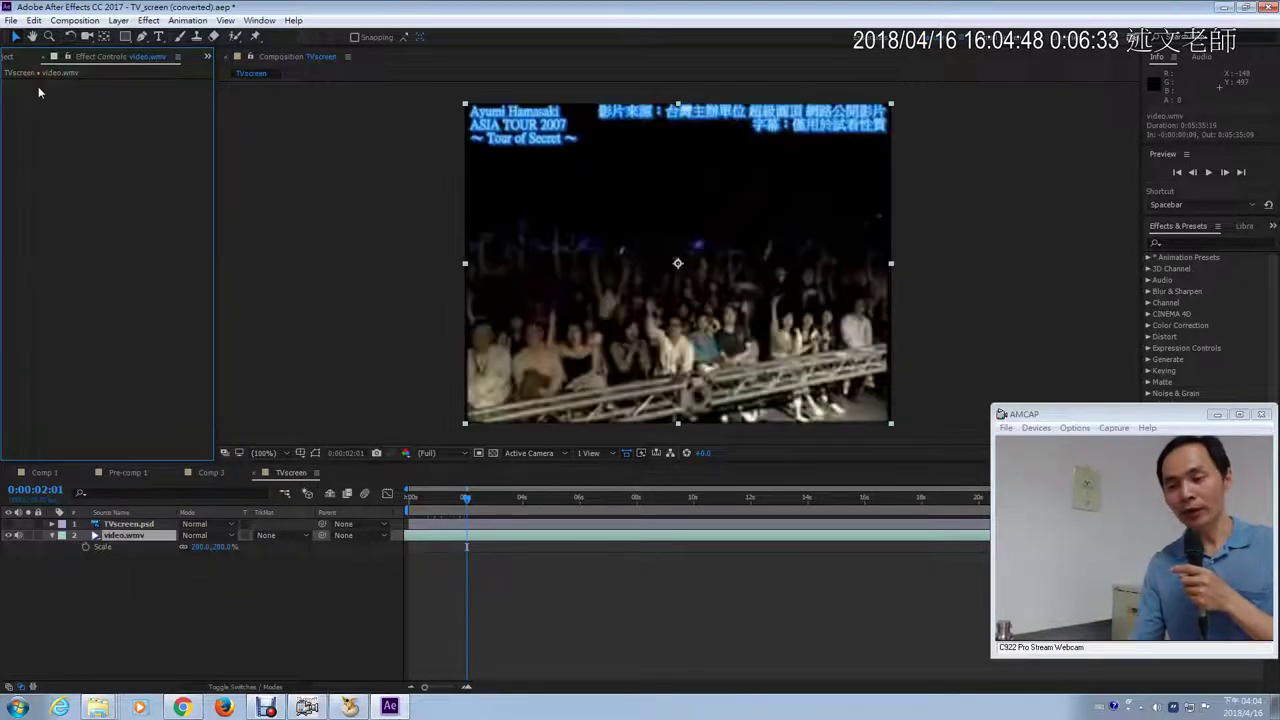
left_click(10, 523)
left_click(10, 523)
left_click(268, 541)
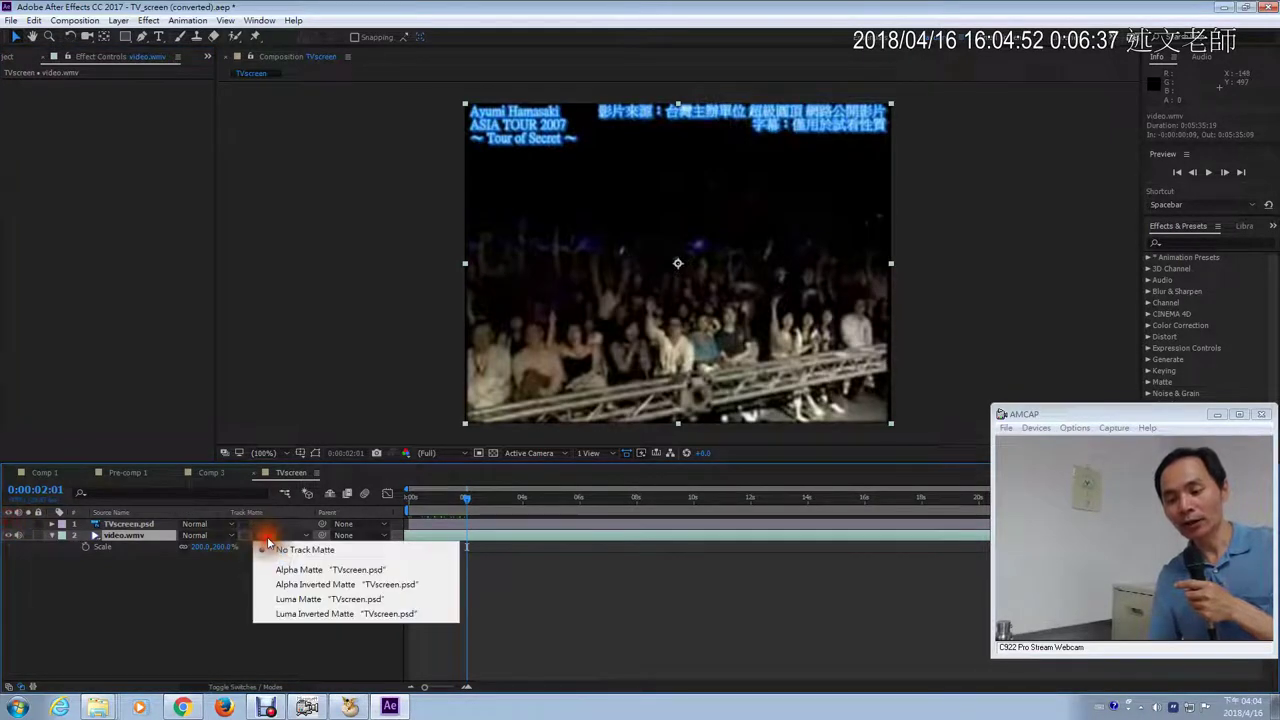
left_click(286, 569)
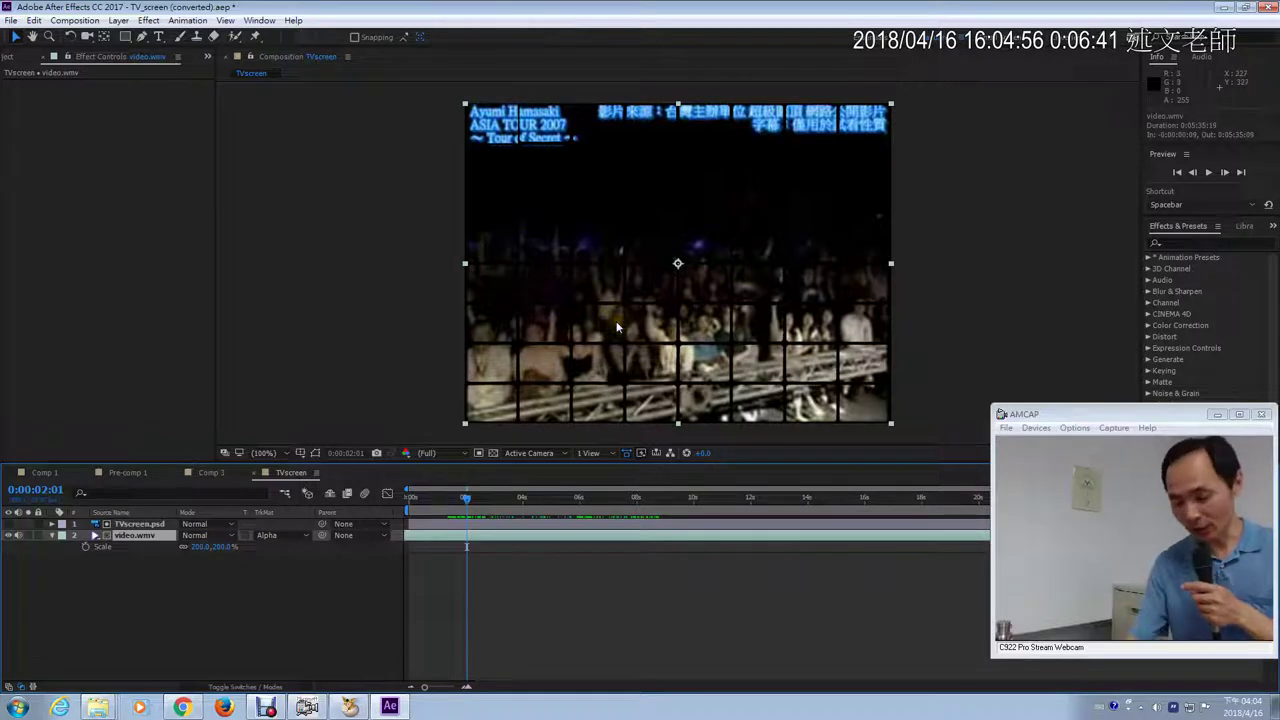
Step: Add a second copy of TVscreen.psd to the TVscreen composition as the topmost layer, above the matte layer
left_click(15, 56)
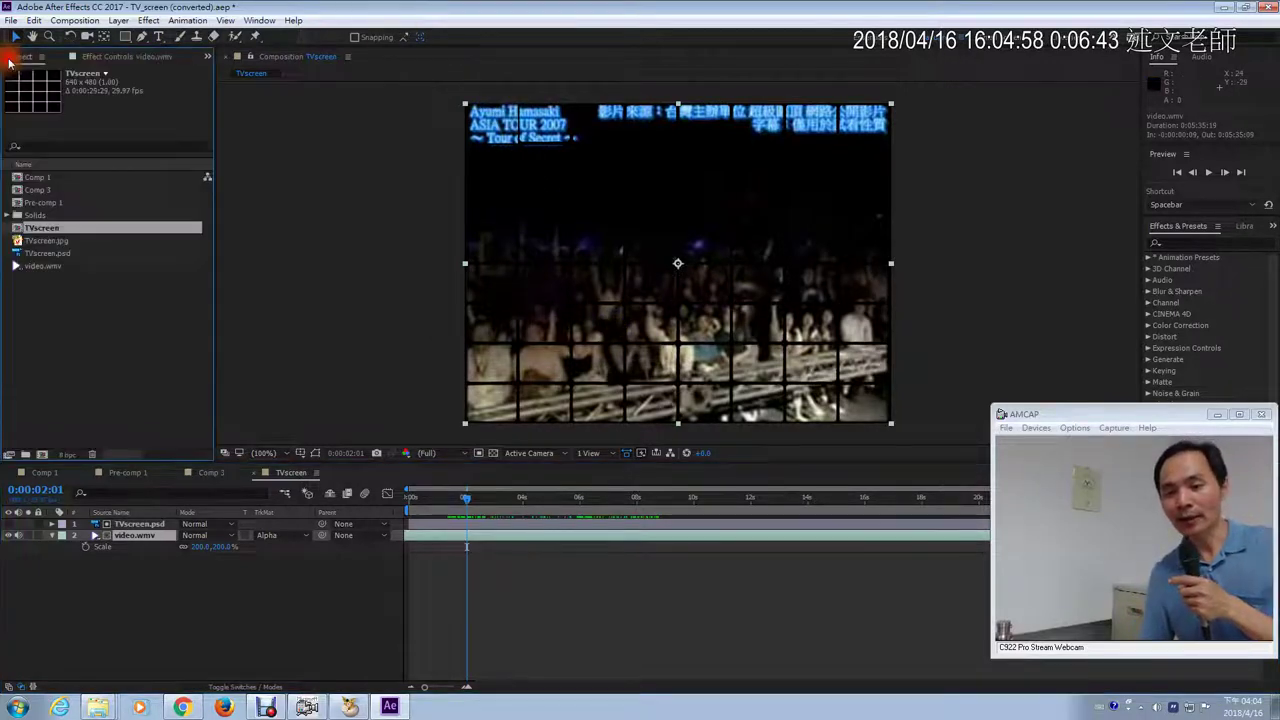
left_click(37, 256)
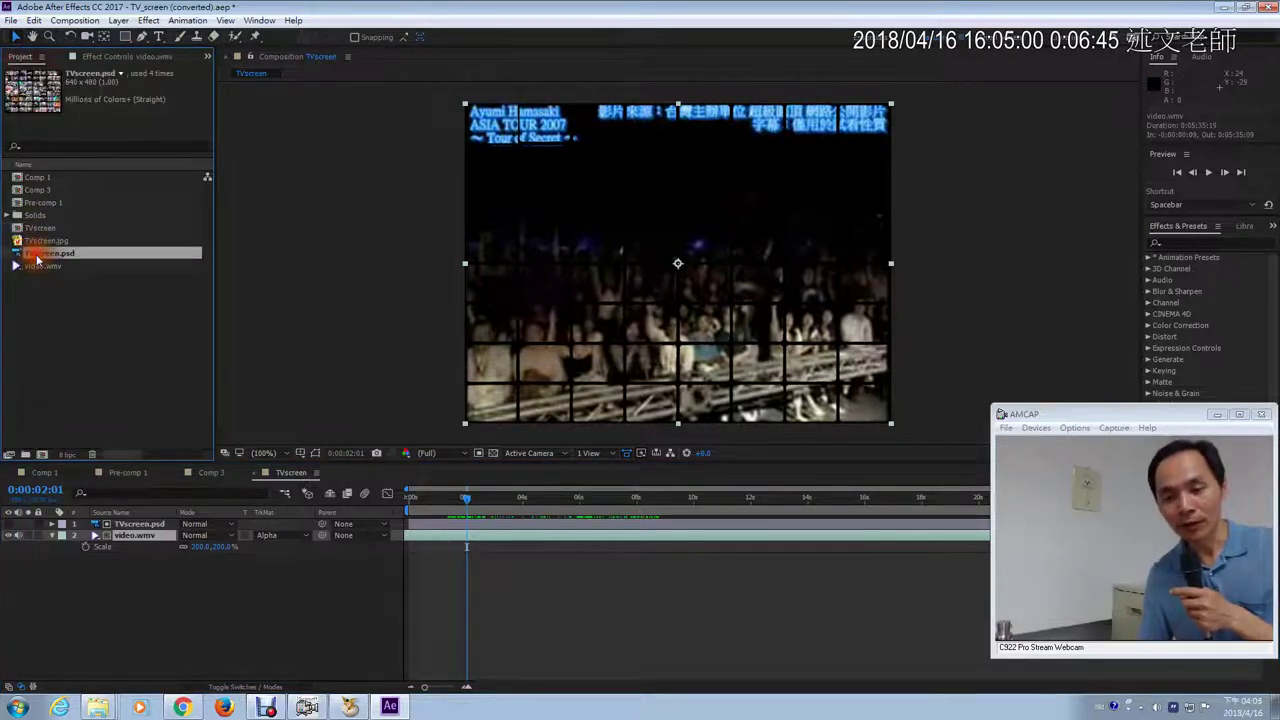
left_click_drag(42, 258, 57, 357)
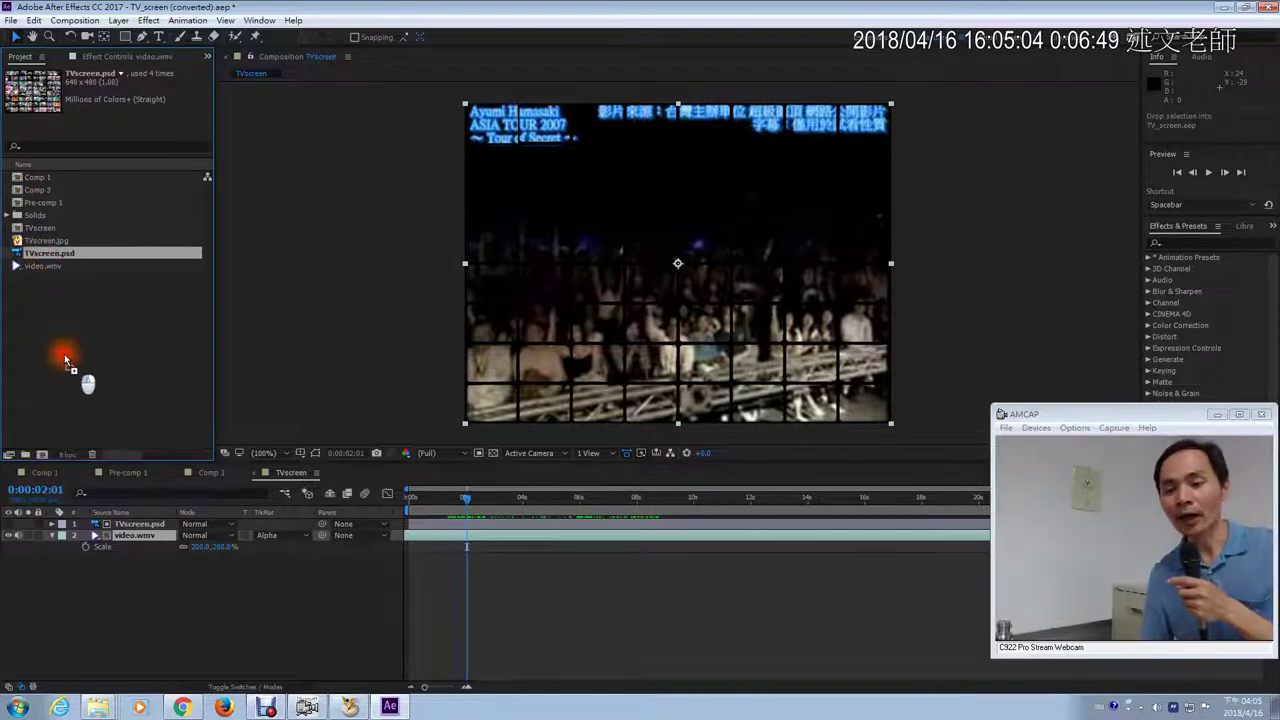
left_click(165, 571)
left_click_drag(109, 517, 109, 518)
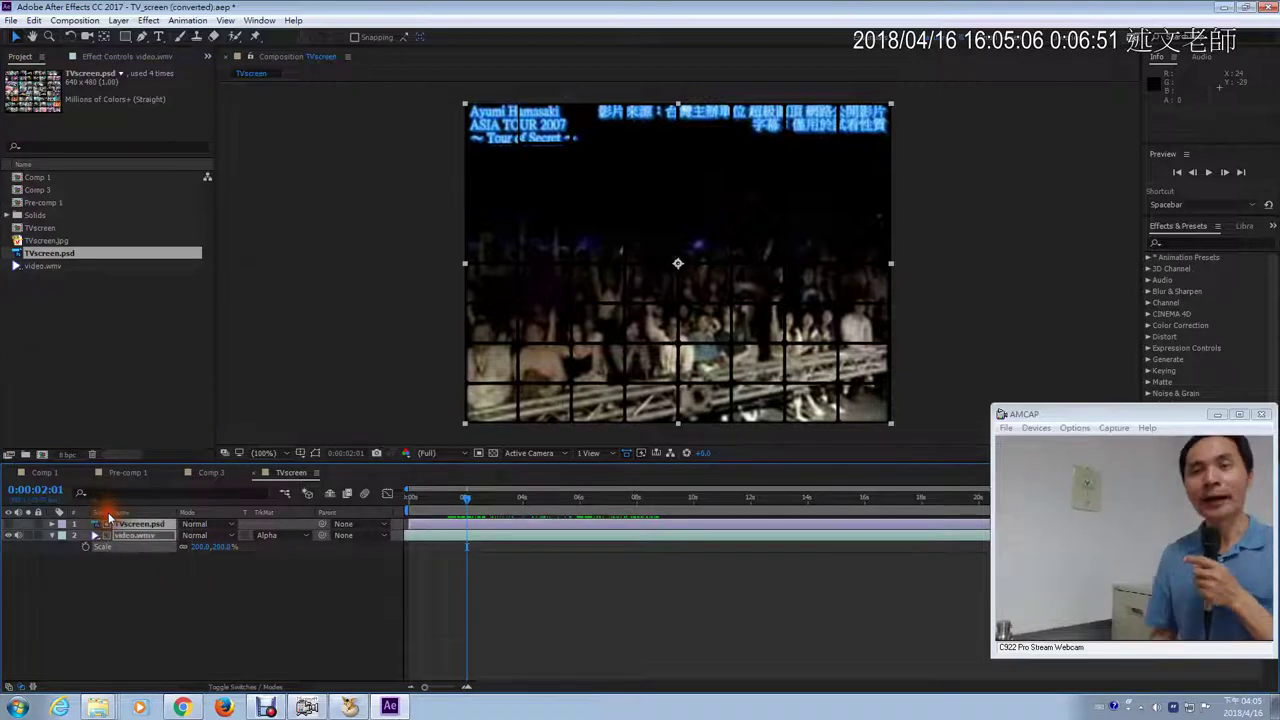
left_click(100, 380)
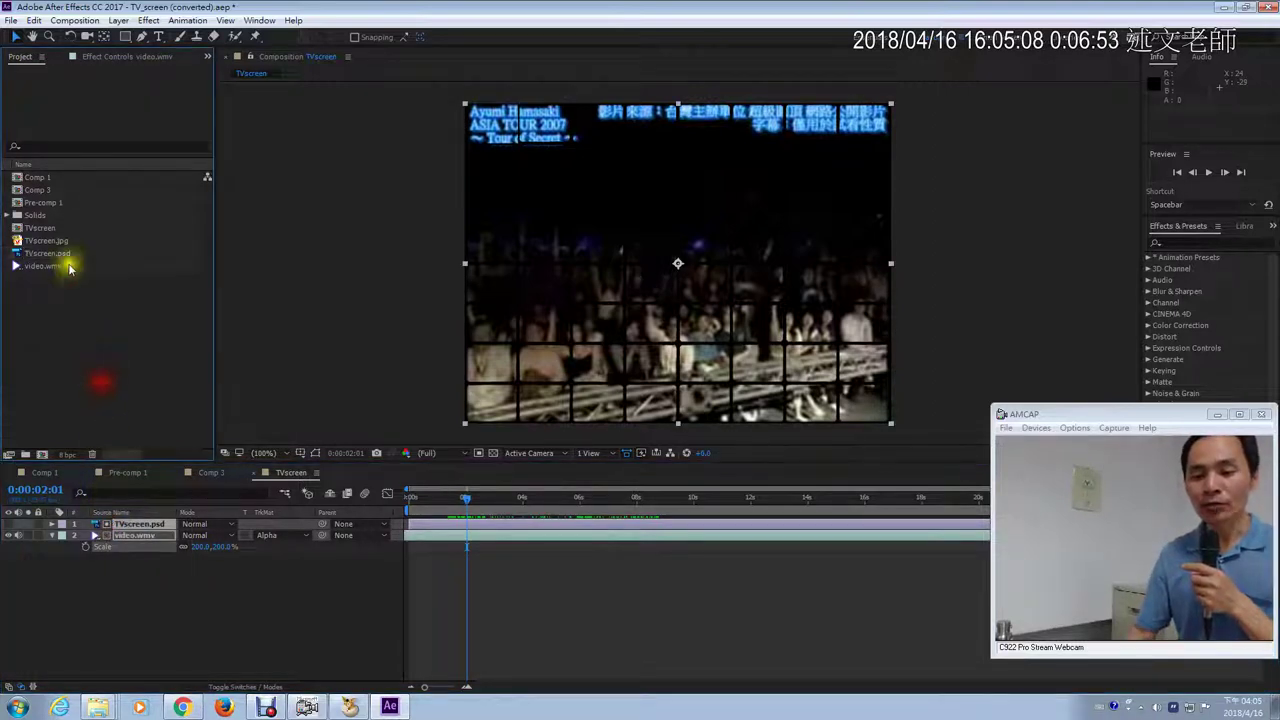
left_click_drag(71, 255, 112, 536)
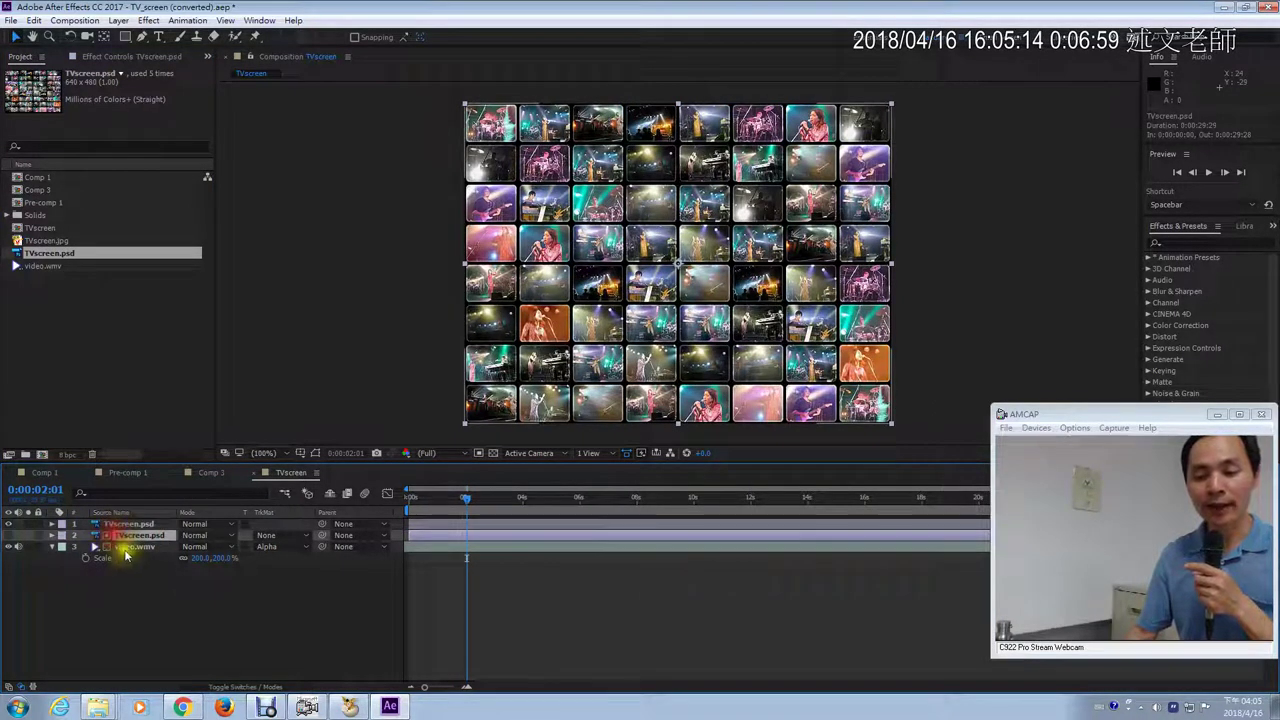
left_click(124, 547)
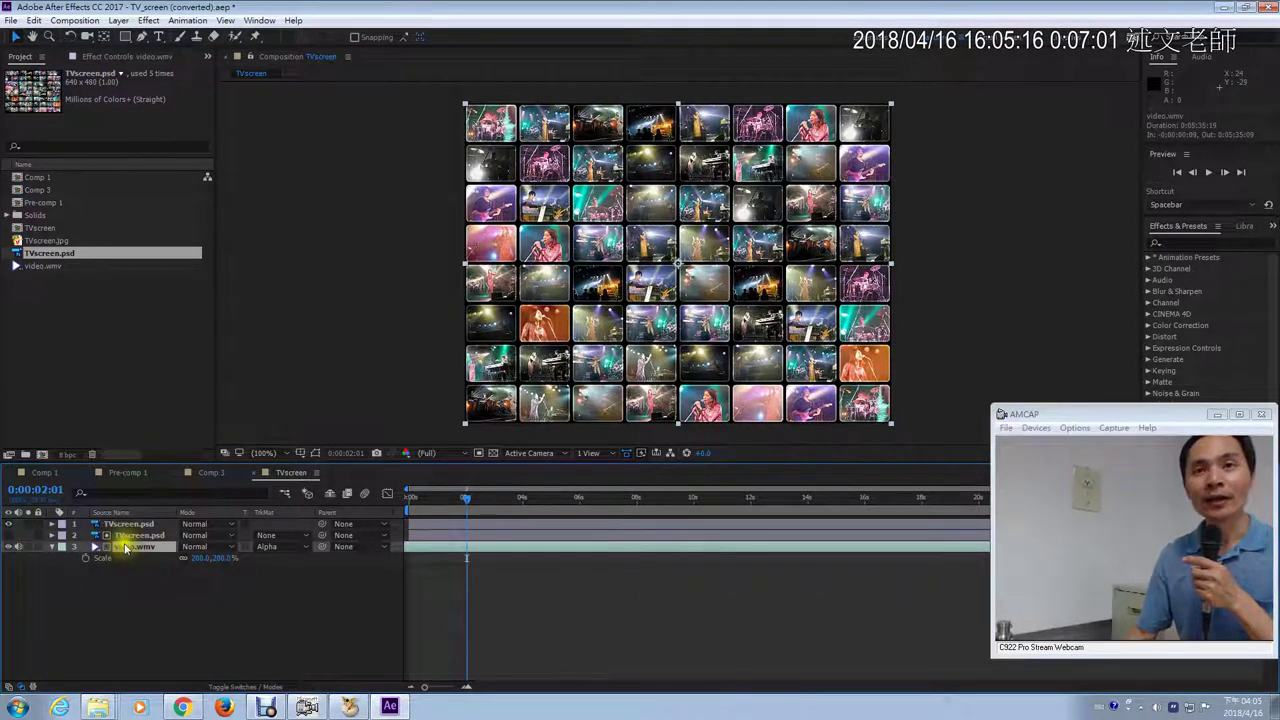
left_click(135, 536)
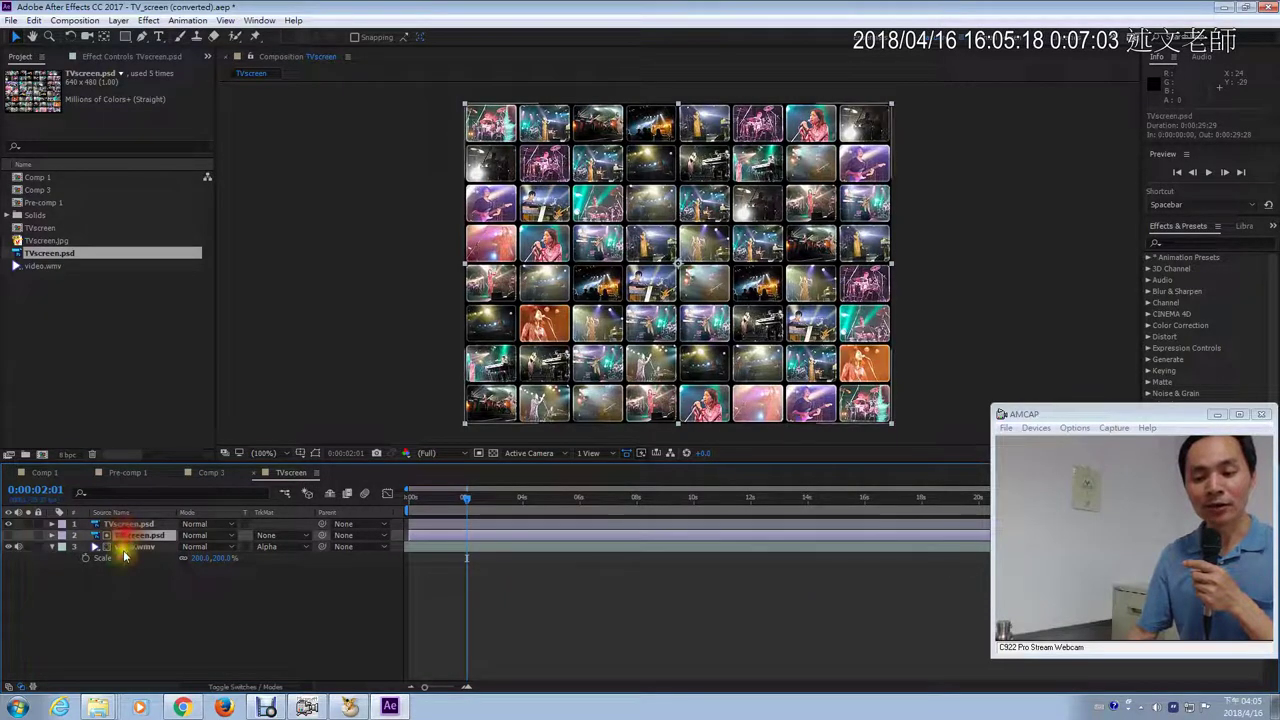
left_click(125, 548)
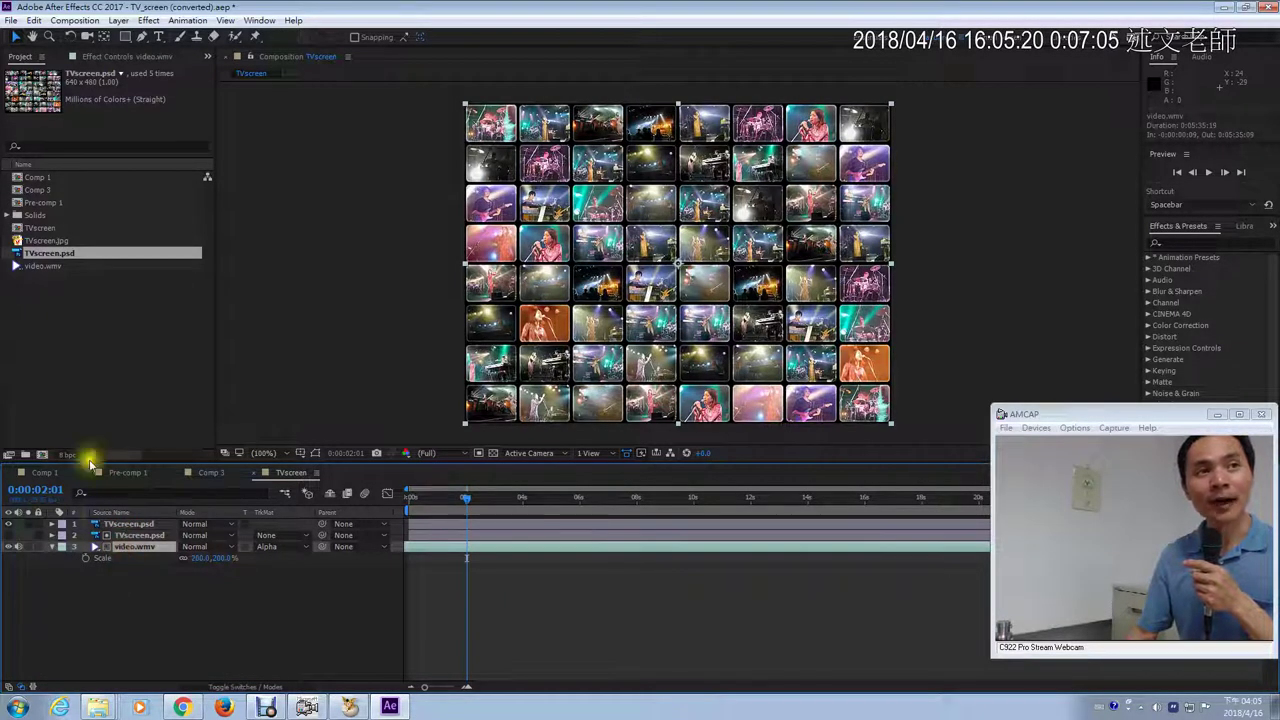